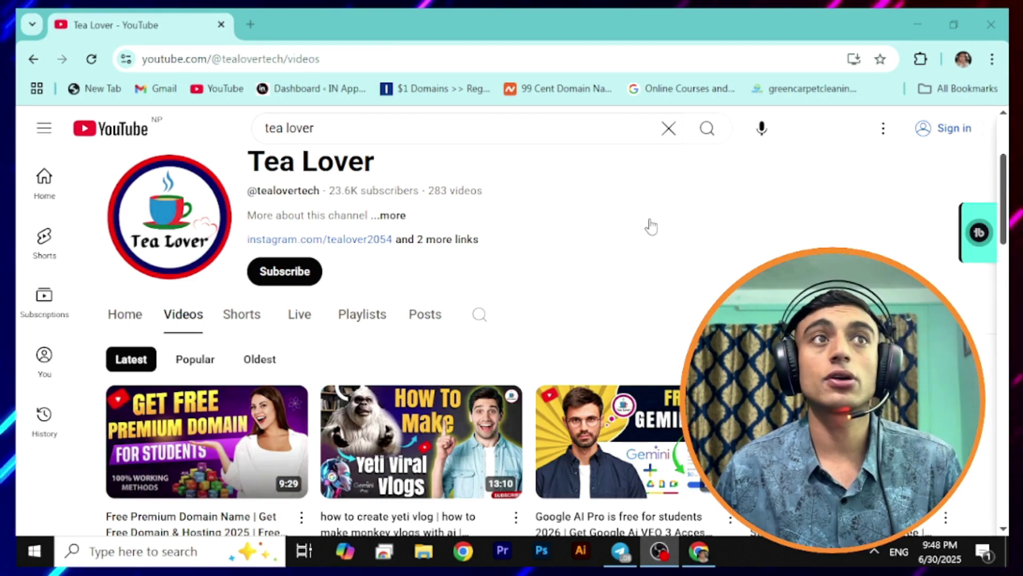
Step: Scroll further down the Tea Lover Videos tab, then open a new browser tab
scroll(674, 245, "down", 3)
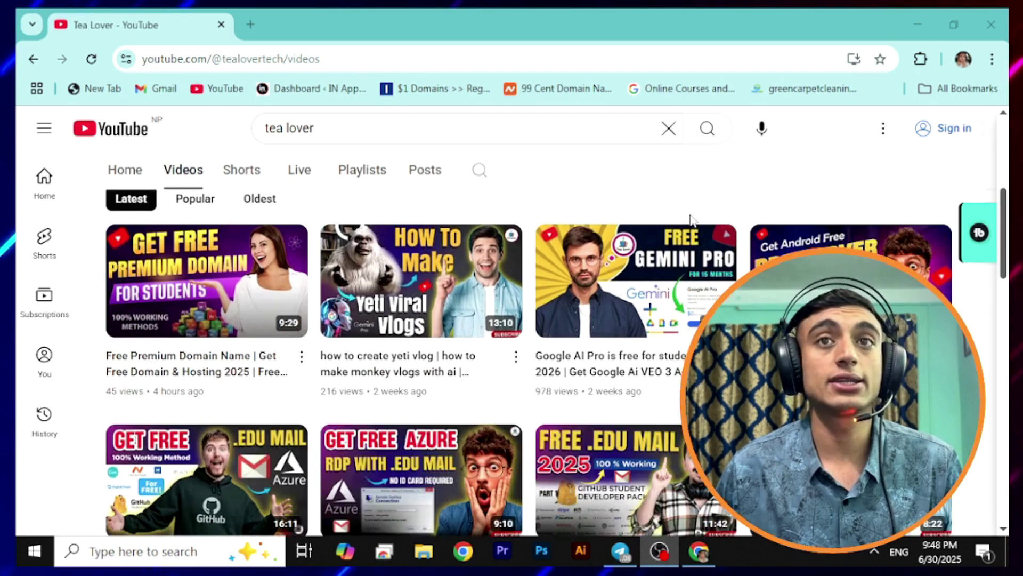
scroll(674, 245, "down", 4)
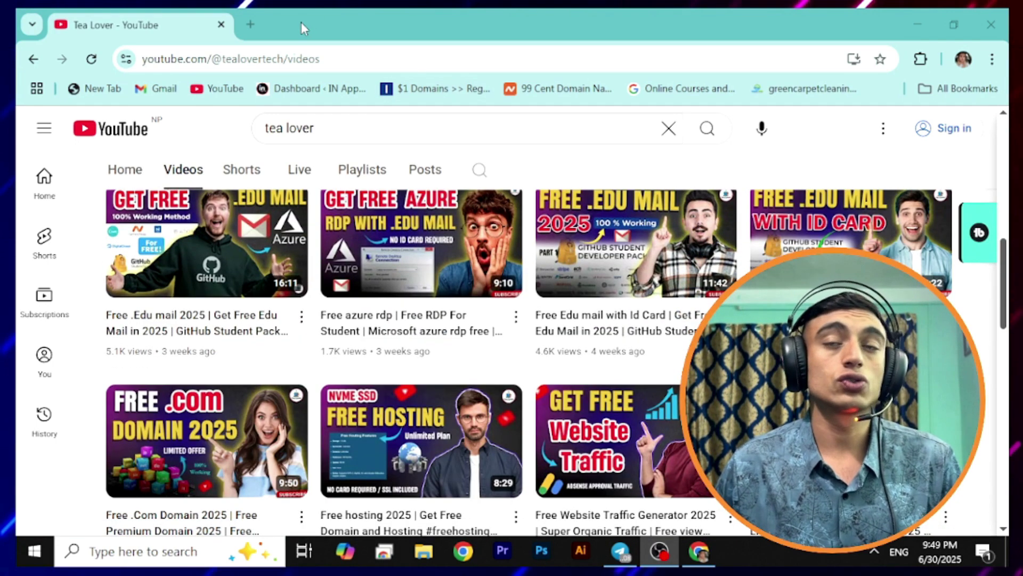
left_click(250, 24)
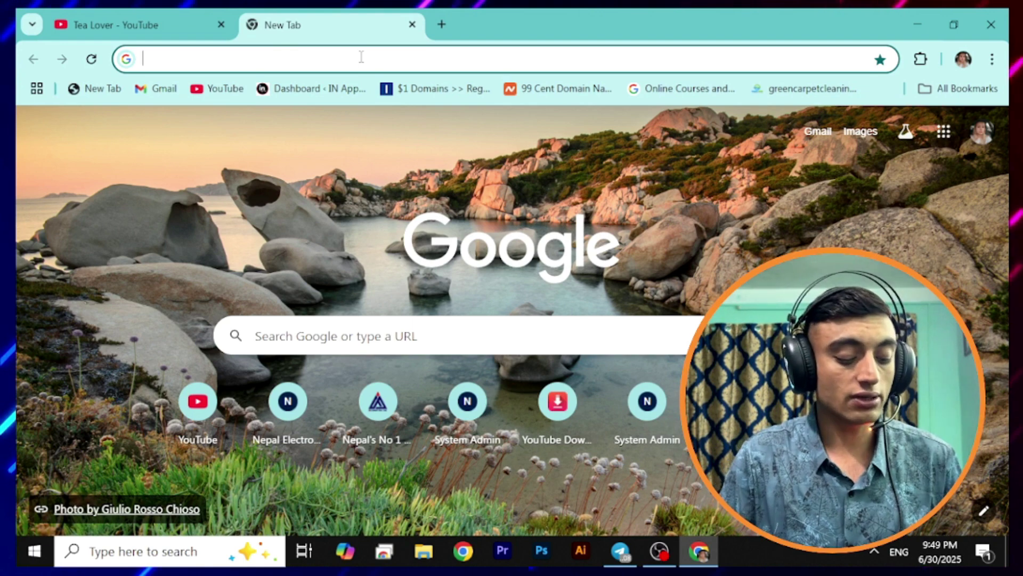
Step: Search Google for 'free rdp connect'
type("free rd")
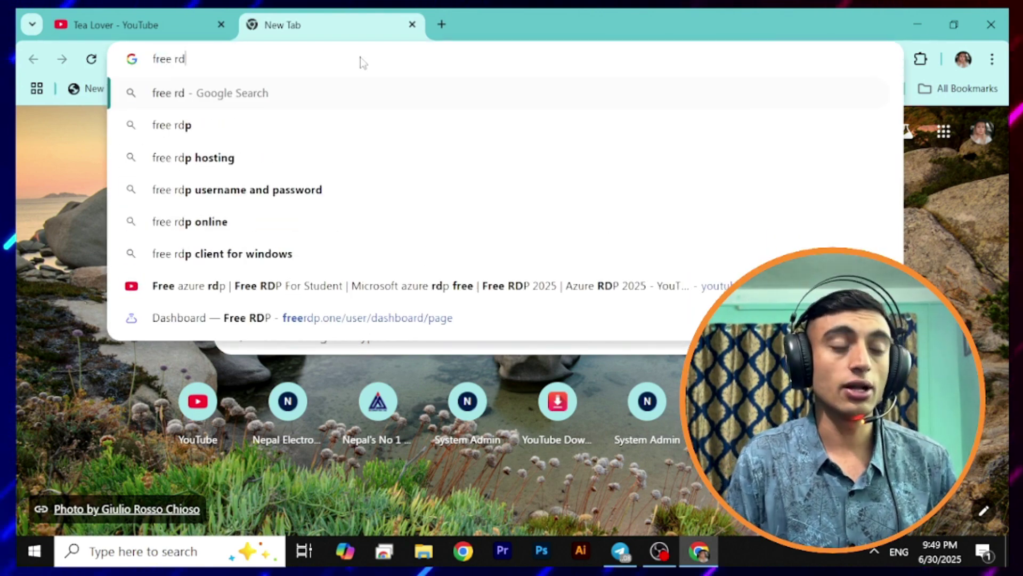
type("p connect")
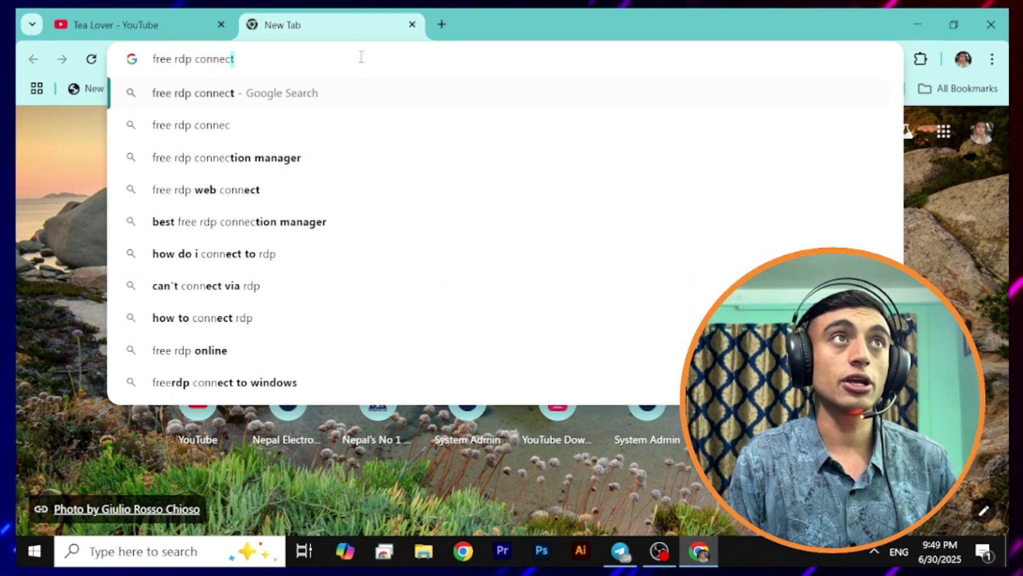
key("Return")
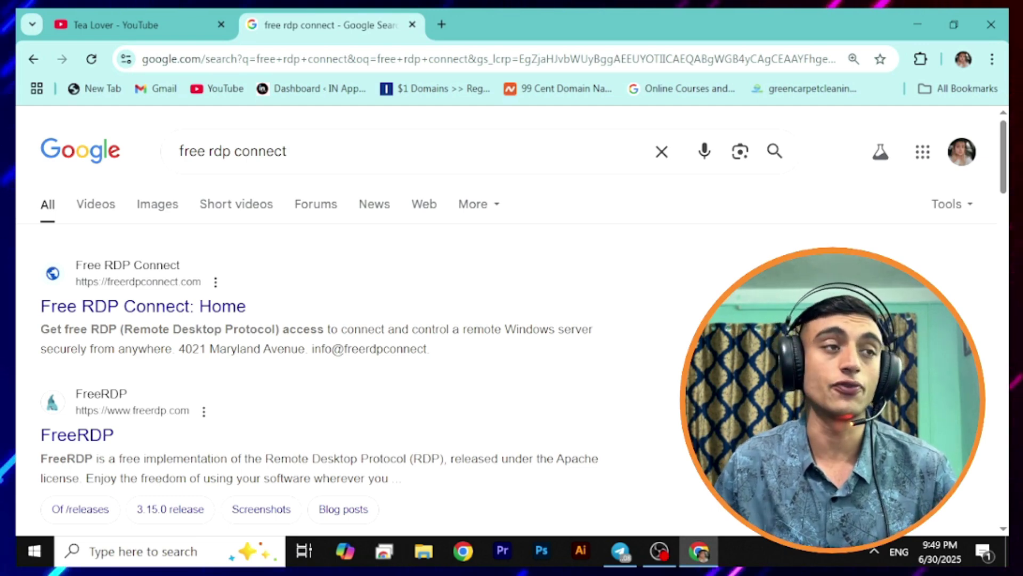
Step: Open the Free RDP Connect home page, zoom in and scroll down to the pricing cards
left_click(127, 310)
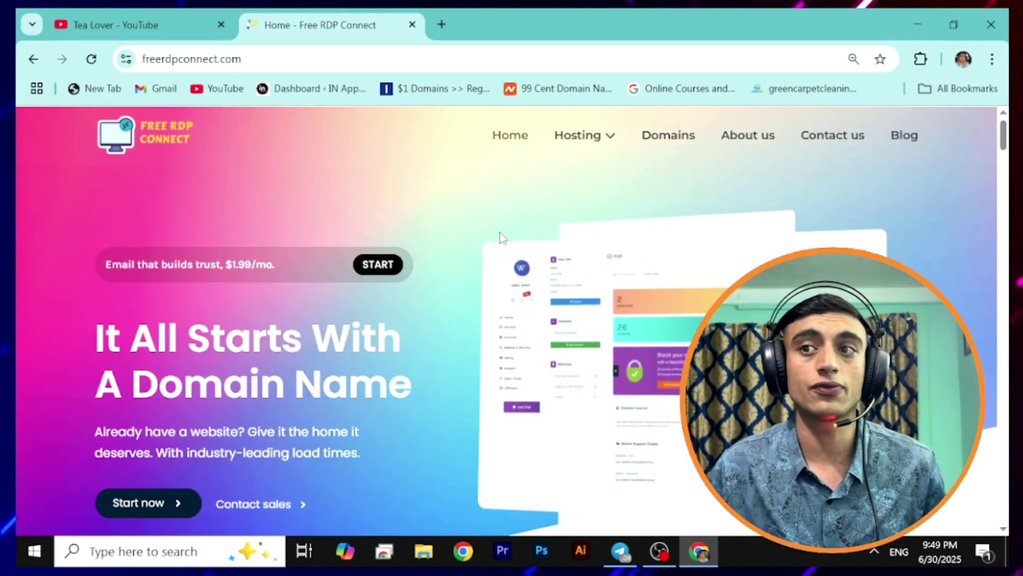
key("ctrl+plus")
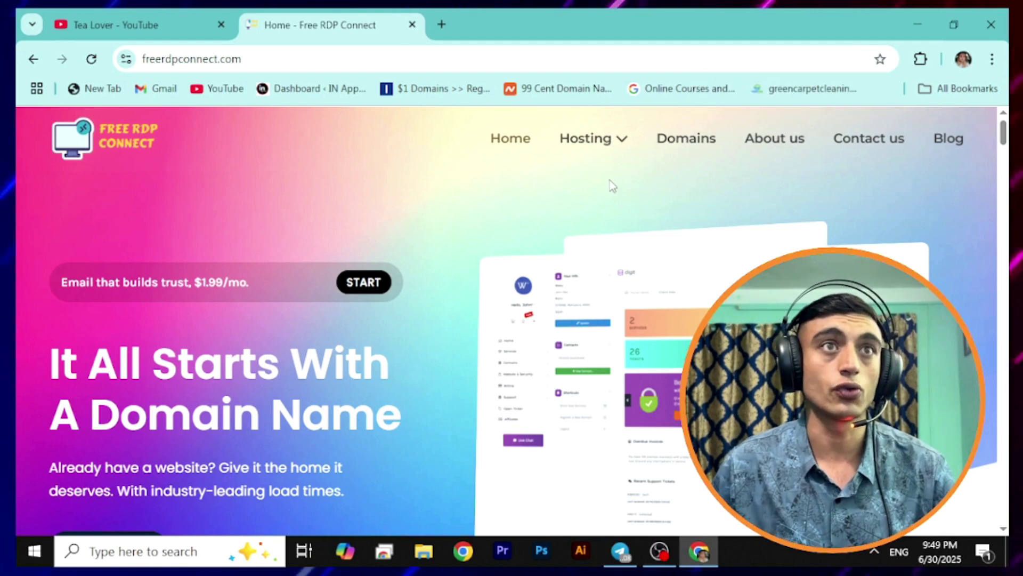
scroll(447, 236, "down", 4)
scroll(460, 210, "down", 5)
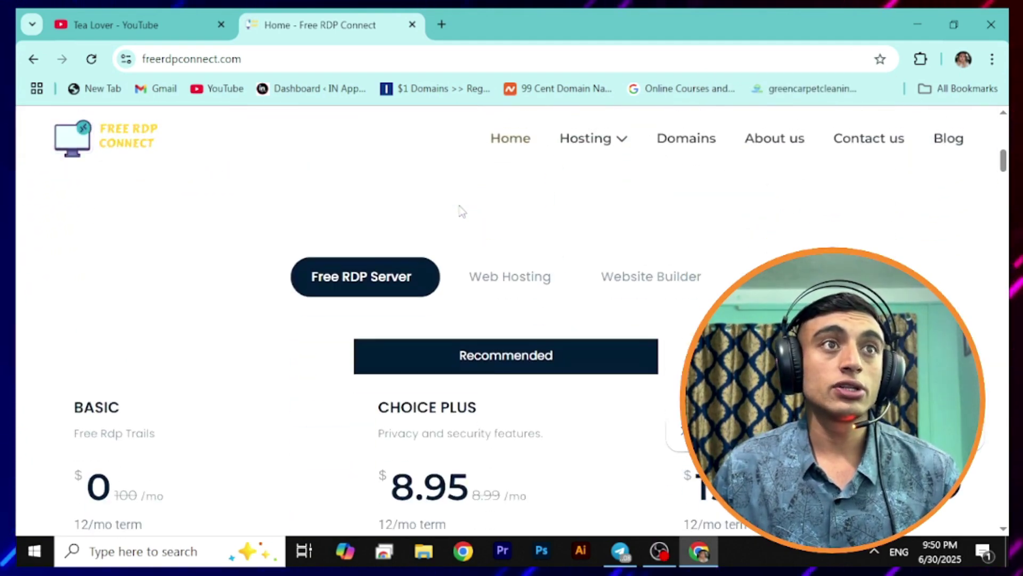
scroll(462, 211, "down", 3)
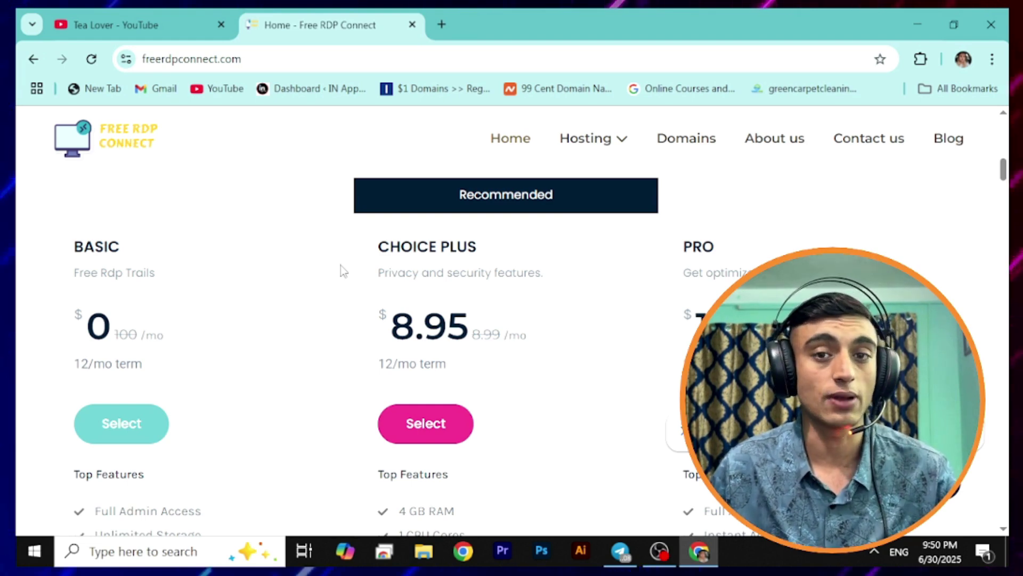
Step: Compare the Basic, Choice Plus and Pro plans and select the free BASIC plan
left_click_drag(69, 279, 174, 282)
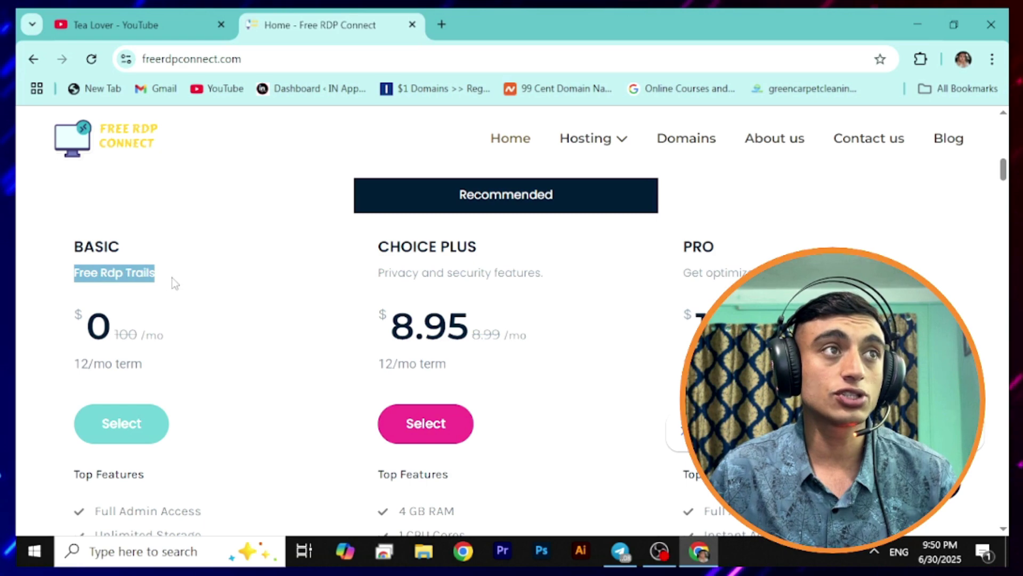
scroll(204, 231, "down", 4)
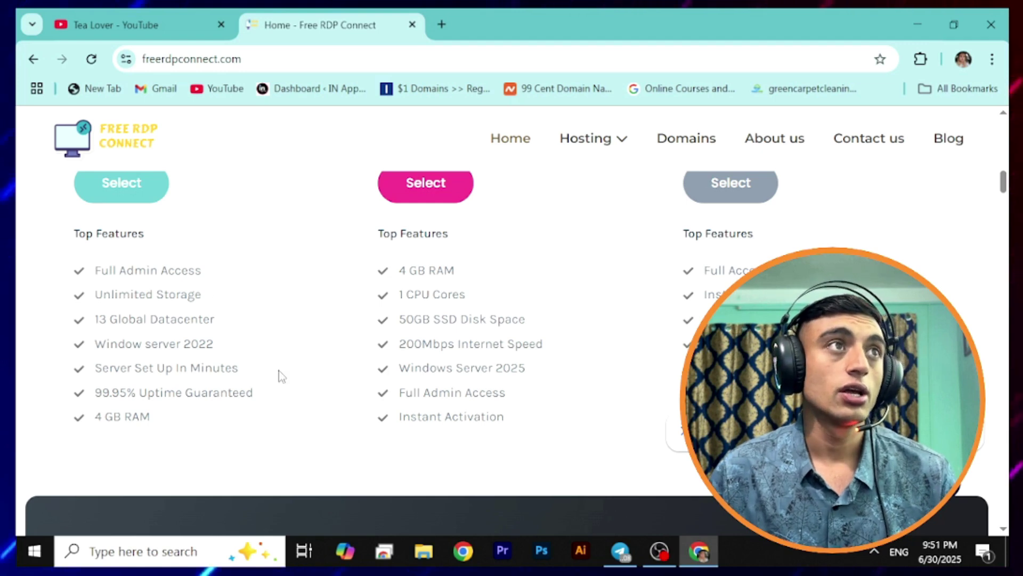
scroll(279, 375, "up", 3)
left_click(134, 343)
Step: Dismiss the vignette ad and highlight the VPS Trial Server's $0.00 USD Monthly price
left_click(541, 365)
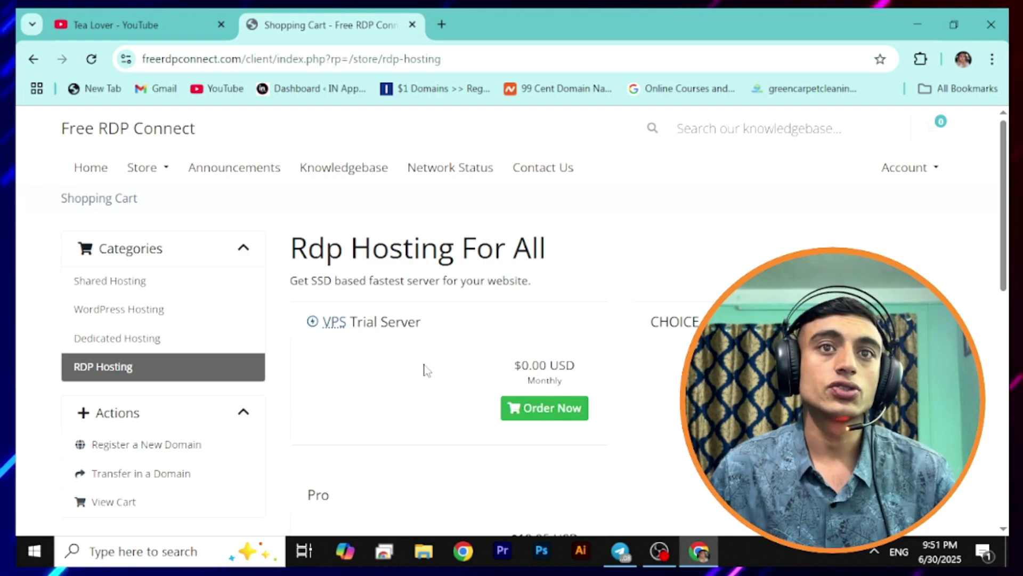
left_click_drag(506, 364, 578, 365)
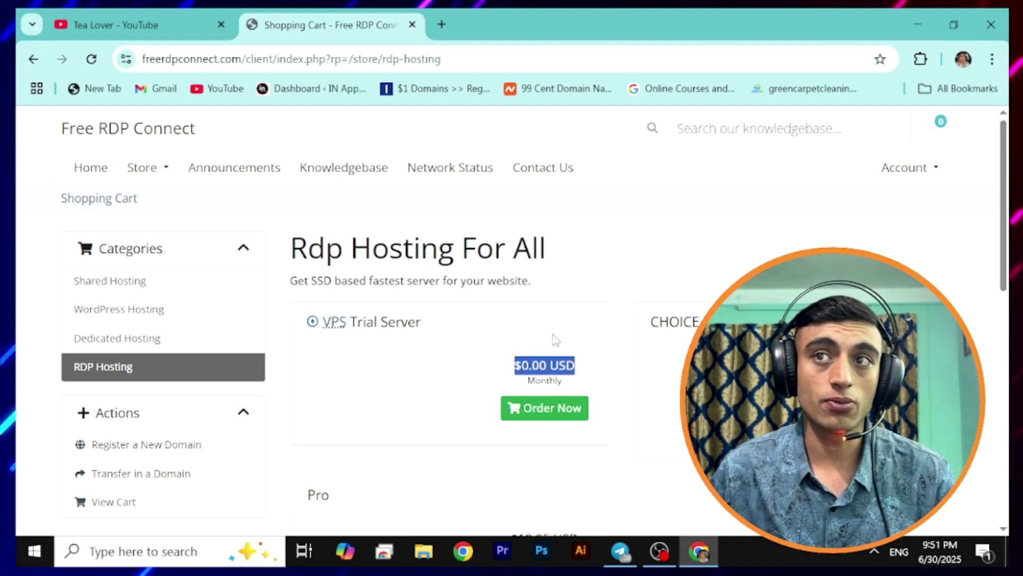
scroll(555, 331, "down", 3)
left_click(731, 262)
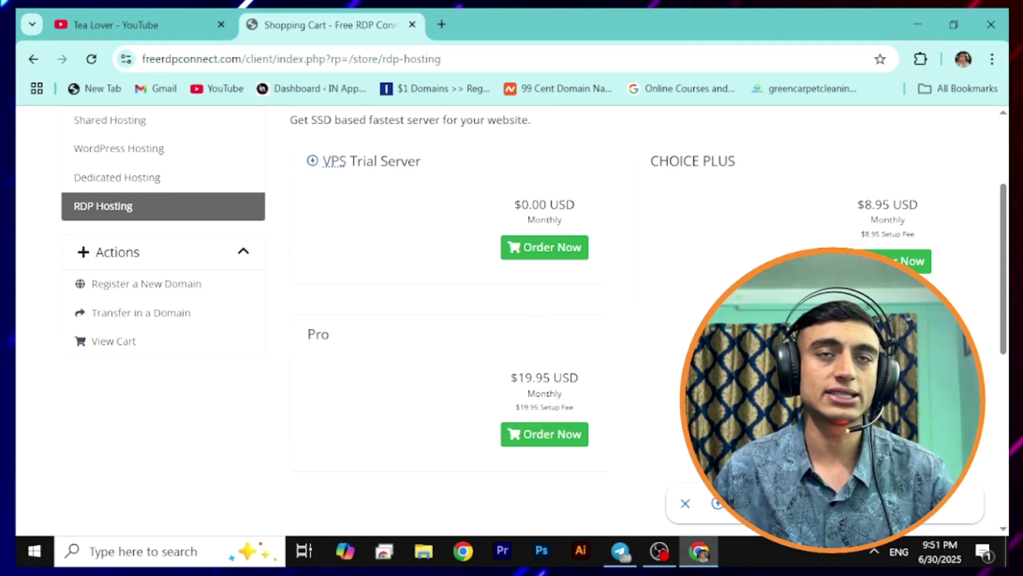
scroll(333, 254, "up", 2)
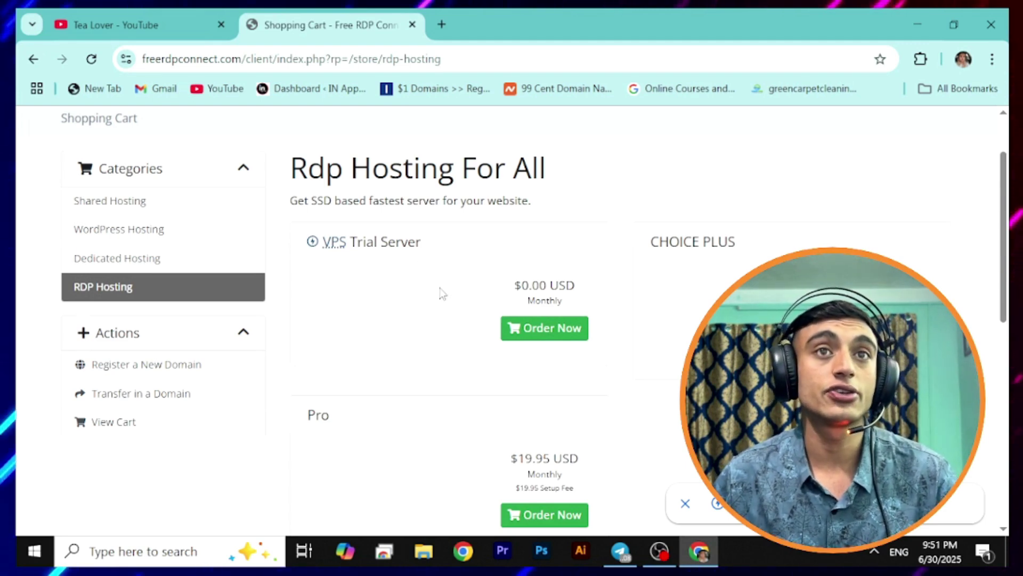
left_click_drag(527, 300, 565, 308)
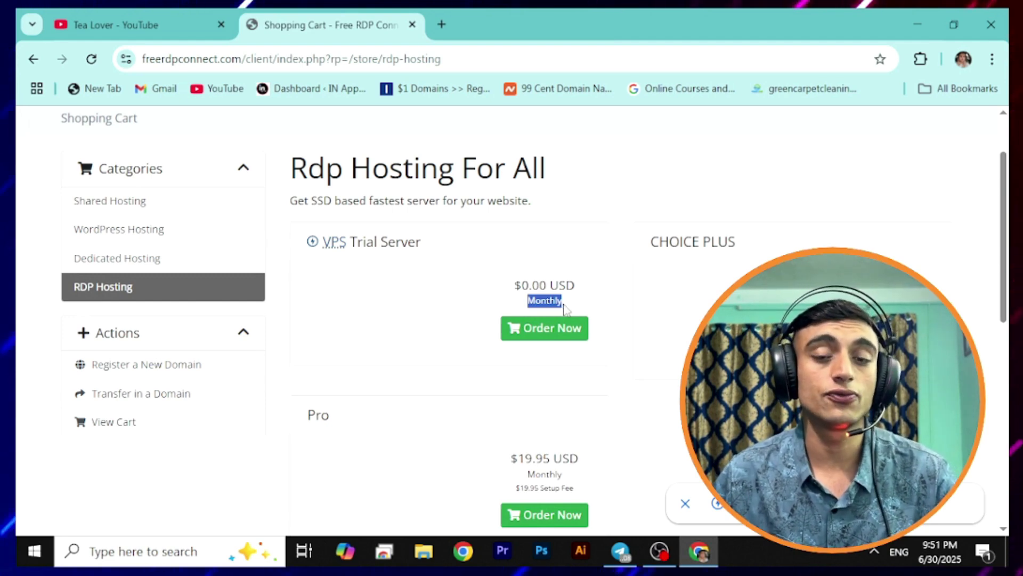
Step: Order the VPS Trial Server using the existing domain chaaigpt
left_click(569, 336)
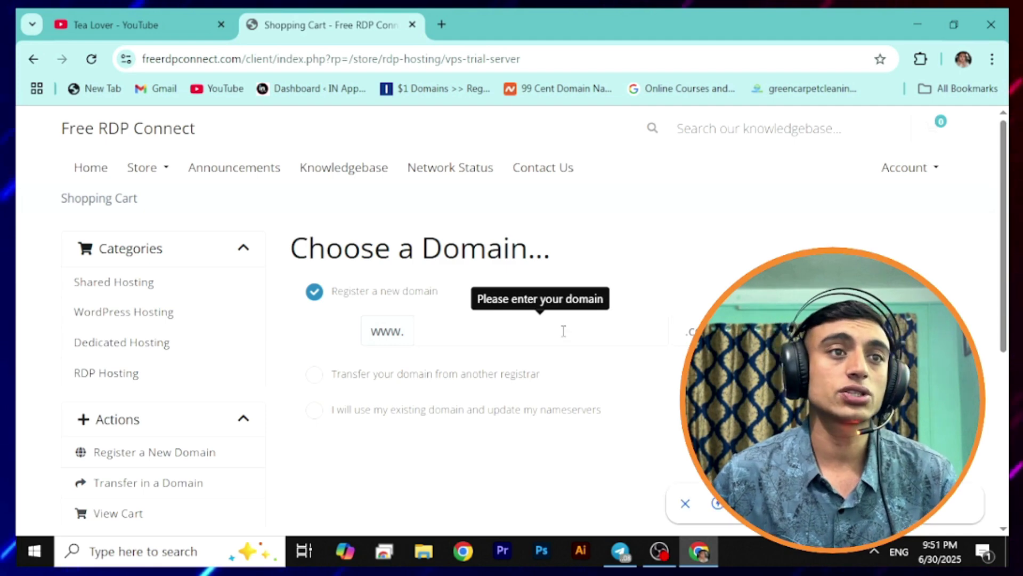
left_click(449, 410)
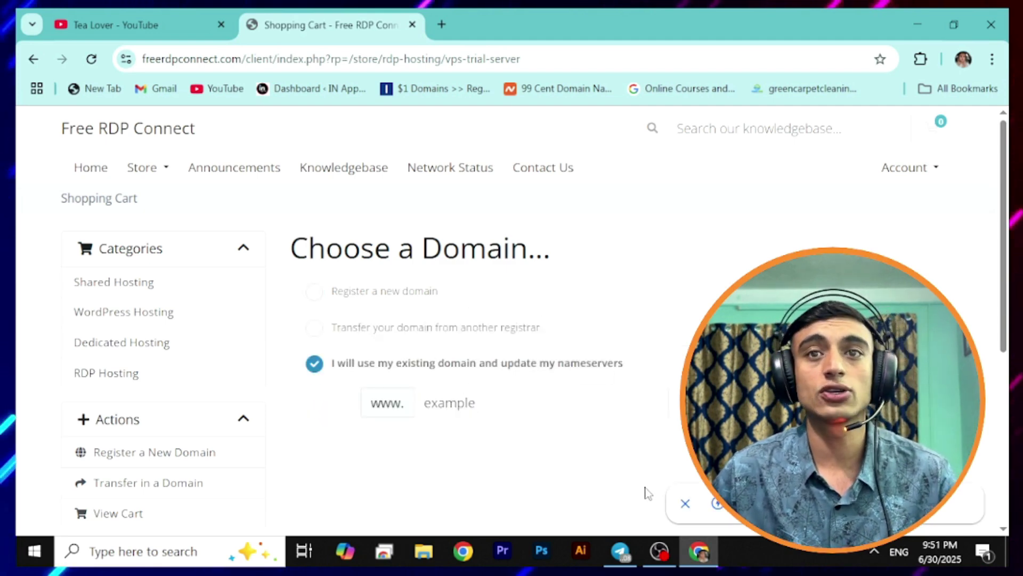
left_click(535, 404)
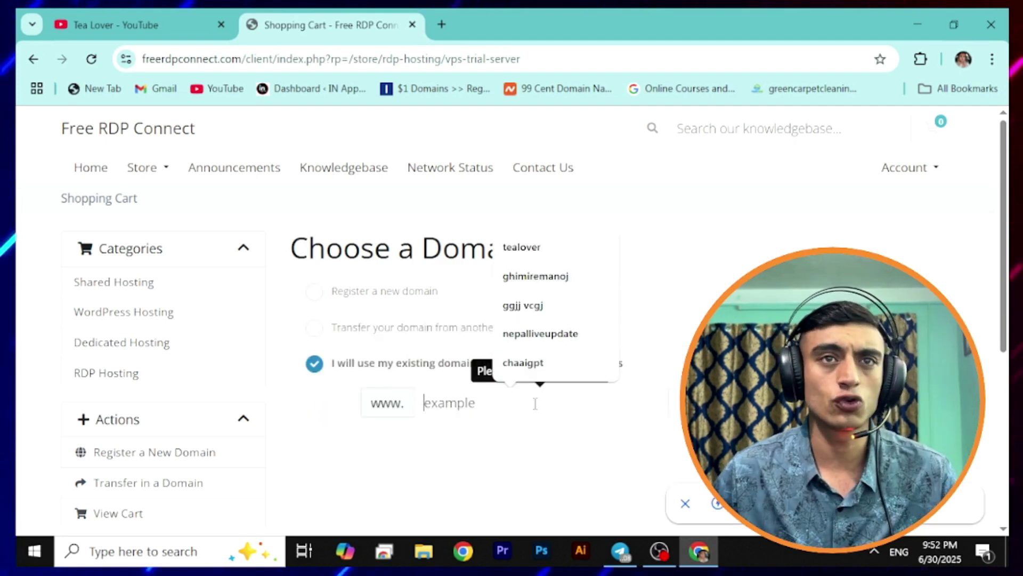
key("Up")
key("Return")
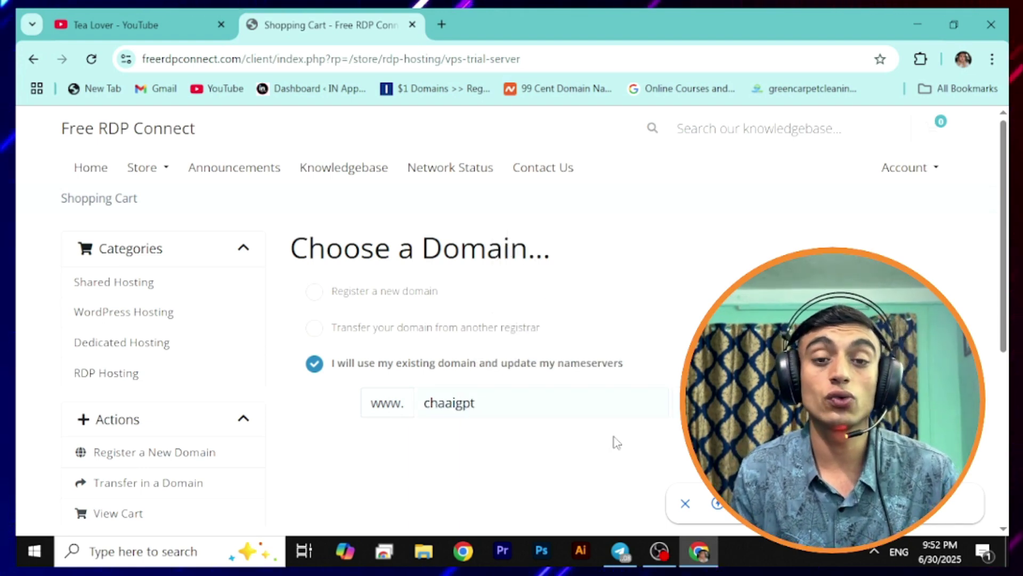
key("Return")
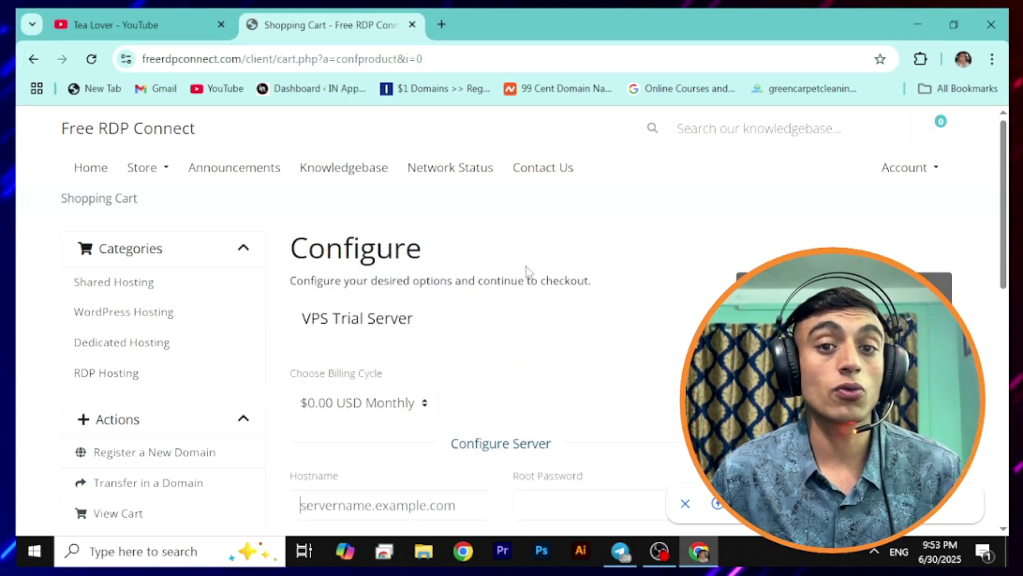
Step: Review the VPS Trial Server summary and set the hostname to tealover
scroll(542, 235, "down", 2)
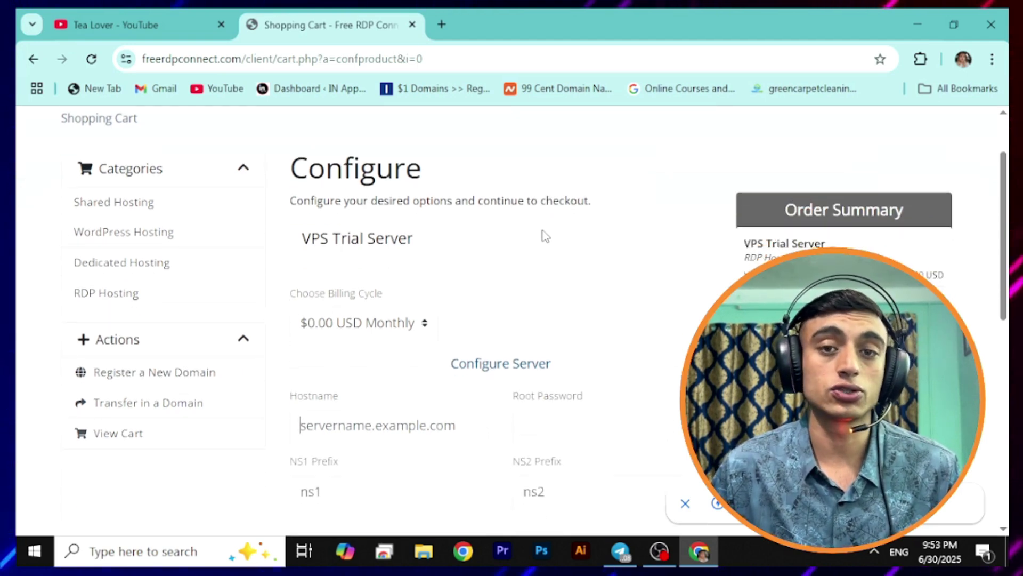
left_click_drag(853, 242, 725, 249)
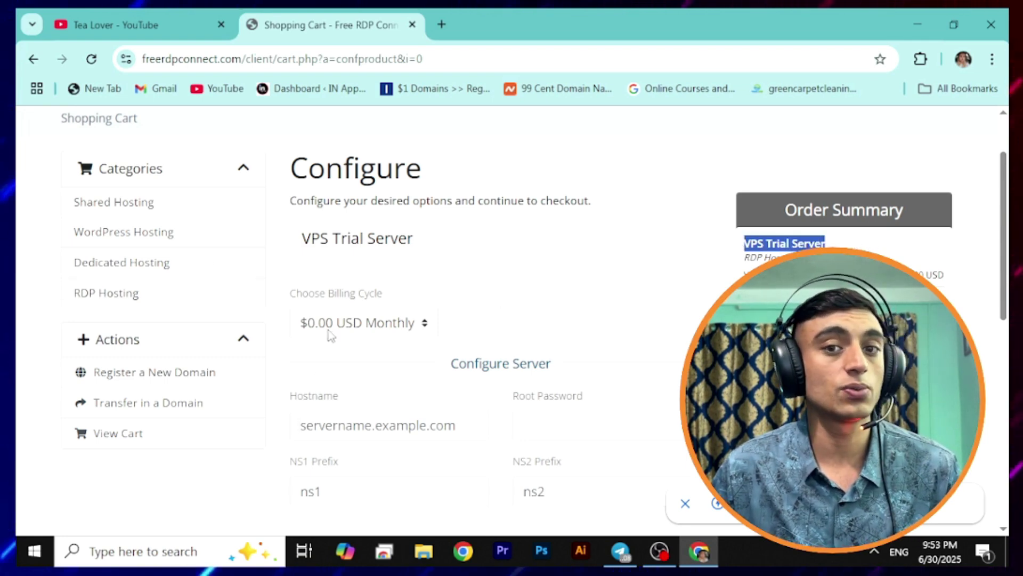
scroll(477, 243, "down", 3)
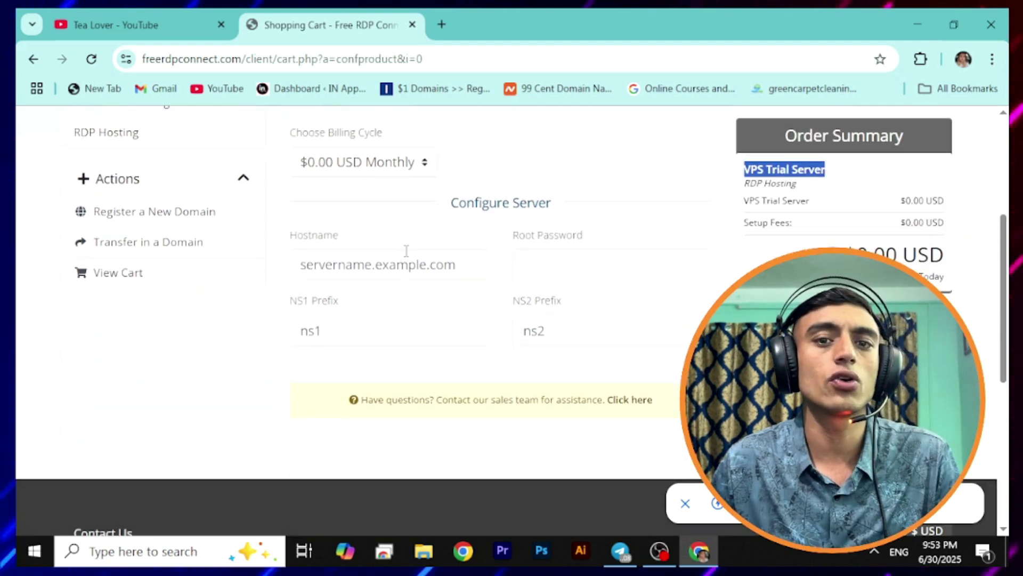
left_click(409, 252)
type("tealover")
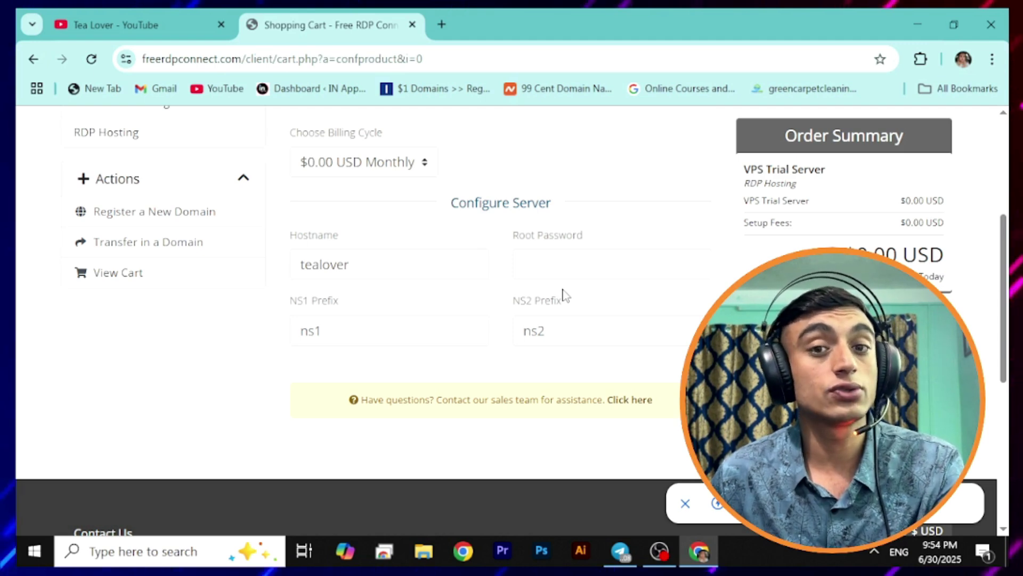
Step: Paste the root password, keep NS prefixes ns1 and ns2, and continue to Review & Checkout
left_click(567, 266)
key("ctrl+v")
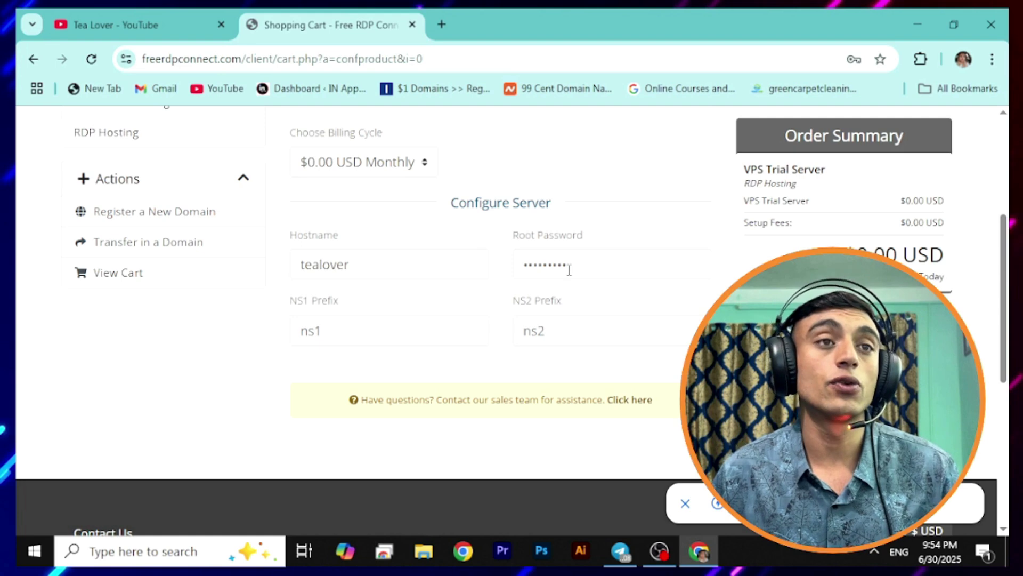
left_click(370, 321)
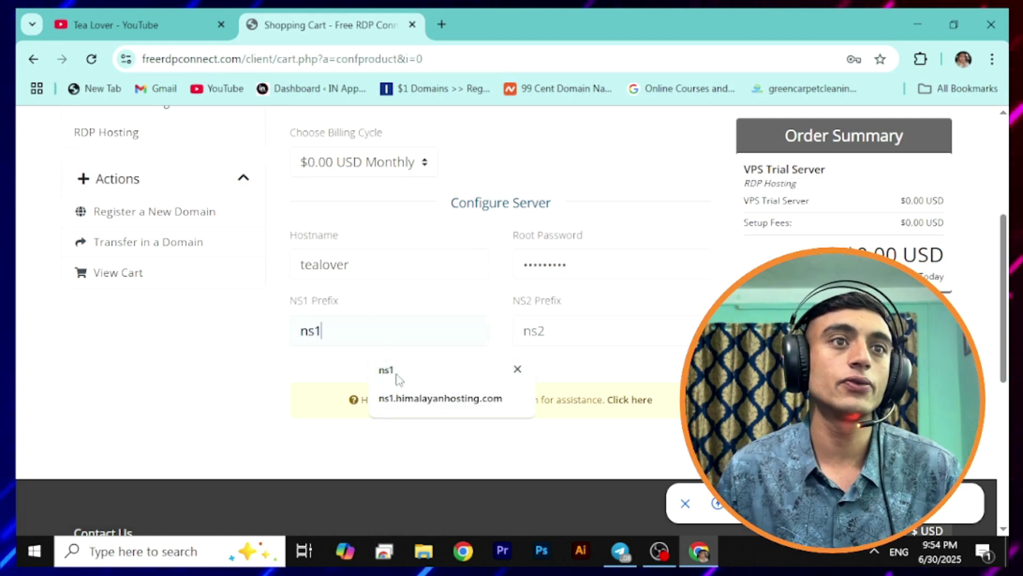
left_click(544, 337)
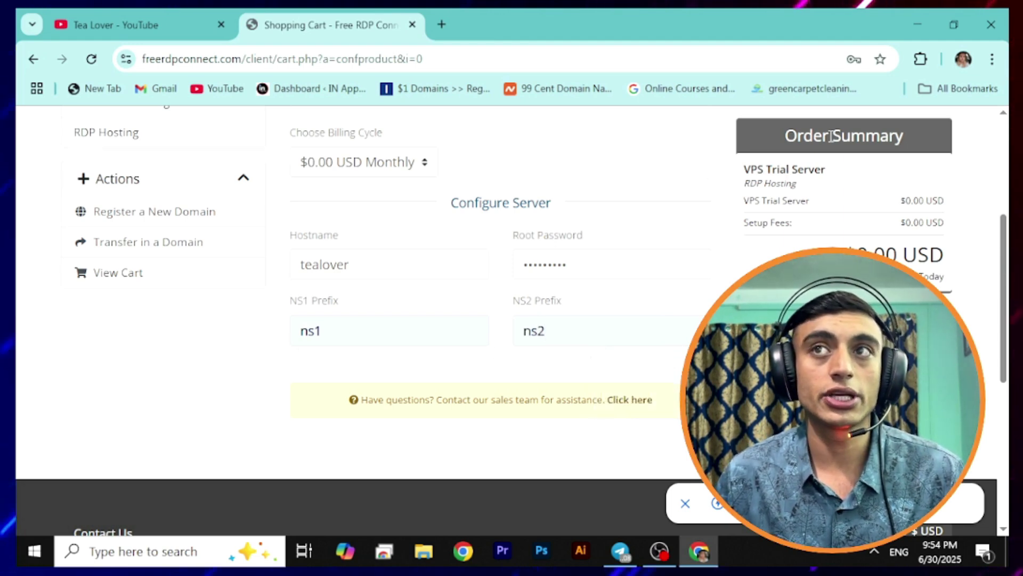
scroll(875, 202, "down", 1)
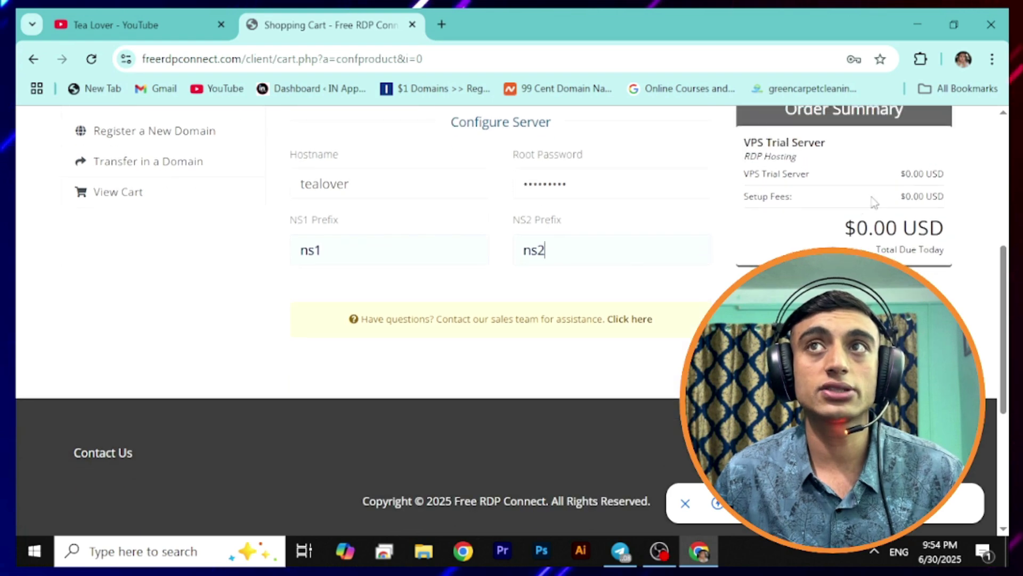
scroll(879, 198, "down", 2)
scroll(869, 176, "up", 1)
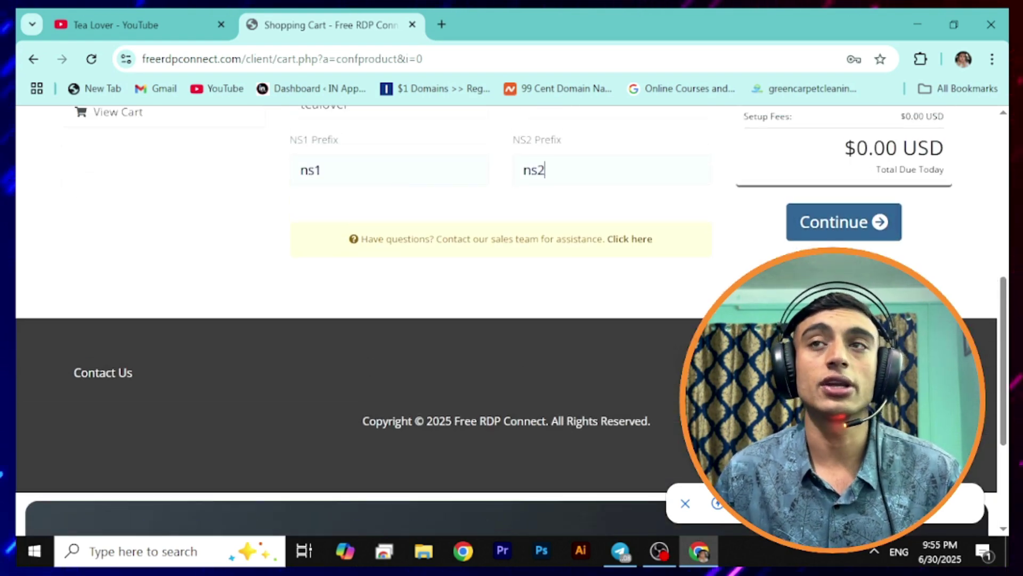
left_click(843, 222)
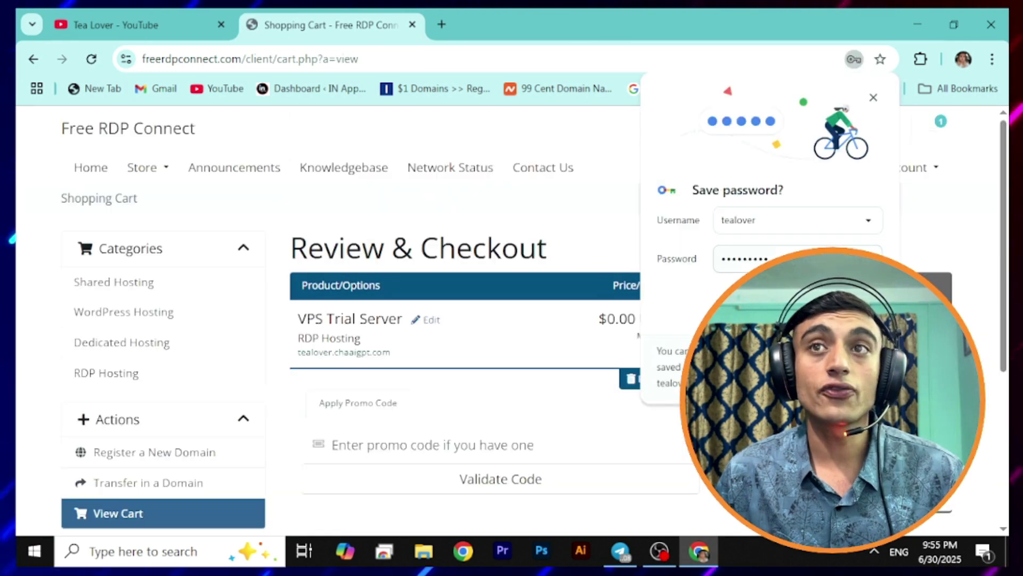
Step: Dismiss the save-password popup, review the tealover.chaaigpt.com cart item, and proceed to checkout
left_click(461, 242)
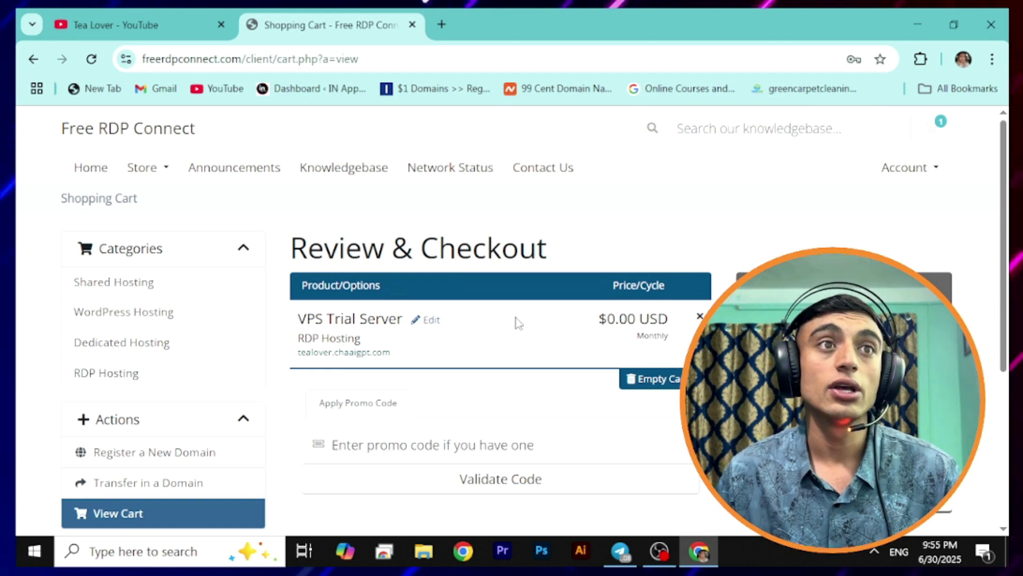
double_click(315, 351)
left_click_drag(351, 350, 434, 356)
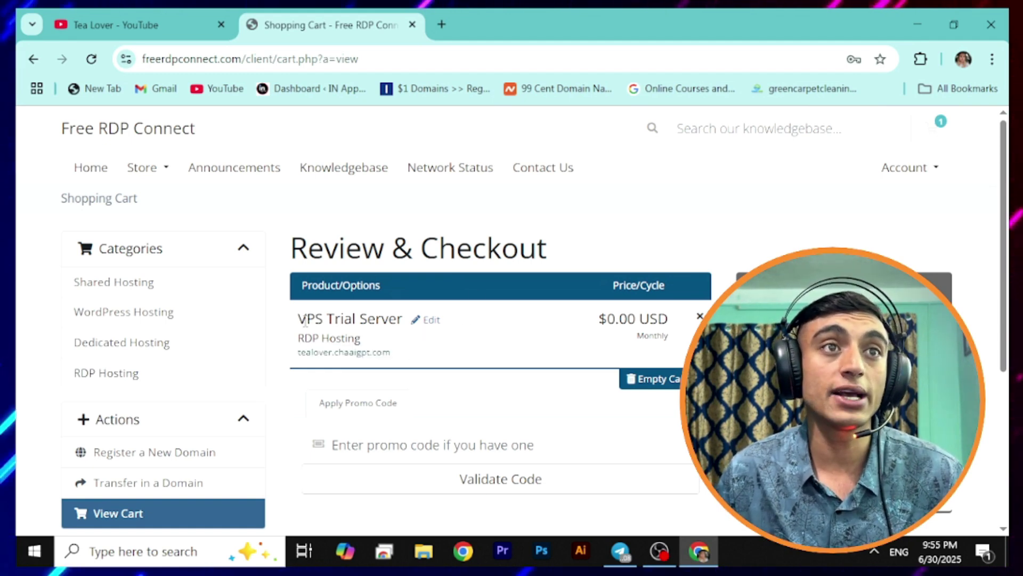
left_click_drag(297, 318, 394, 344)
left_click(476, 342)
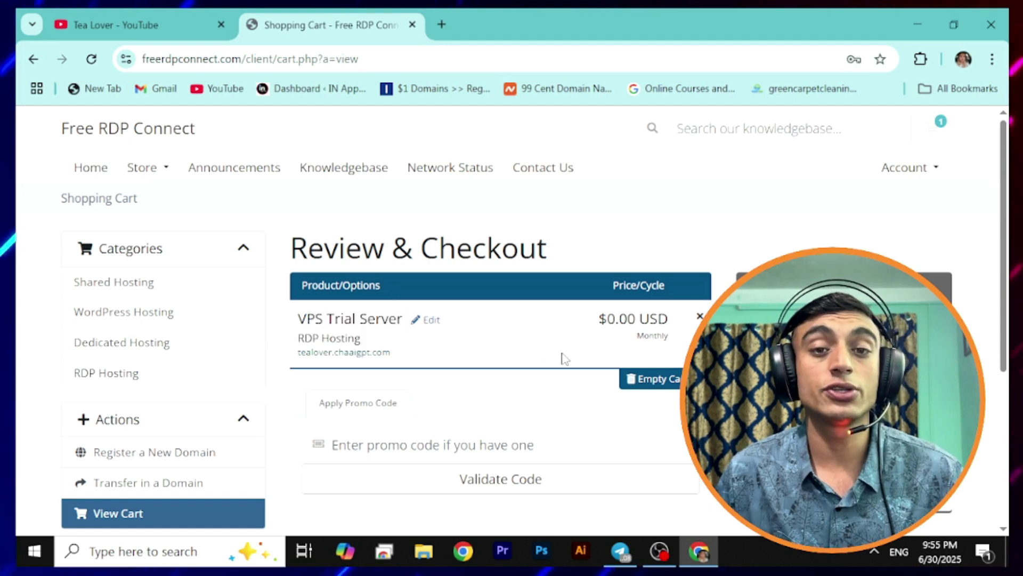
scroll(574, 367, "down", 5)
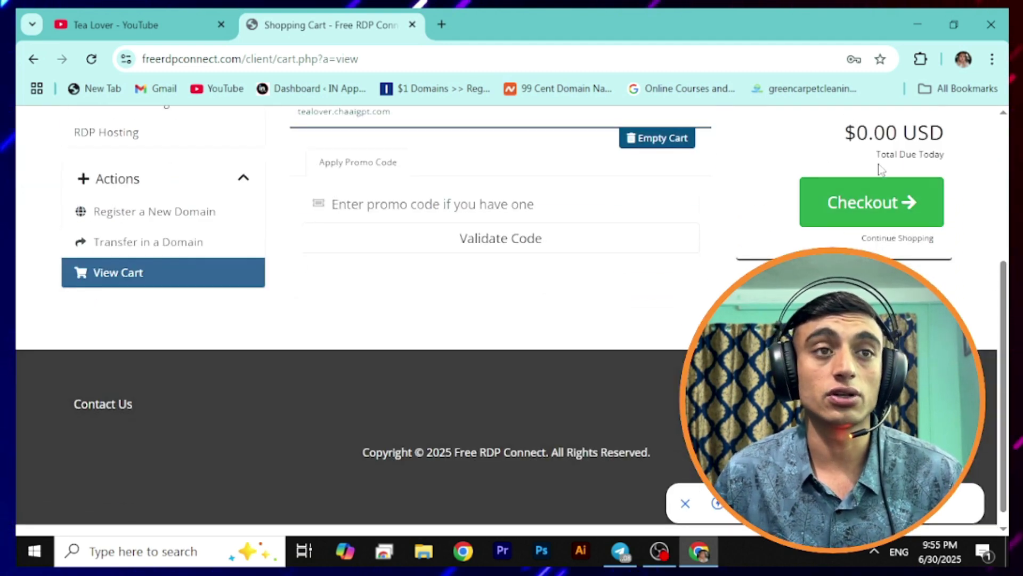
left_click(905, 203)
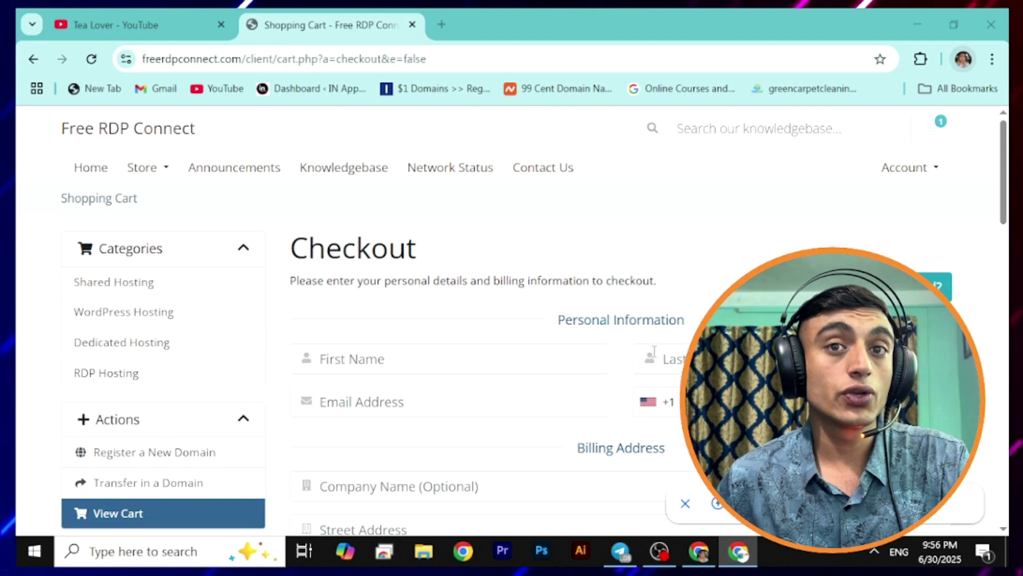
scroll(654, 354, "down", 7)
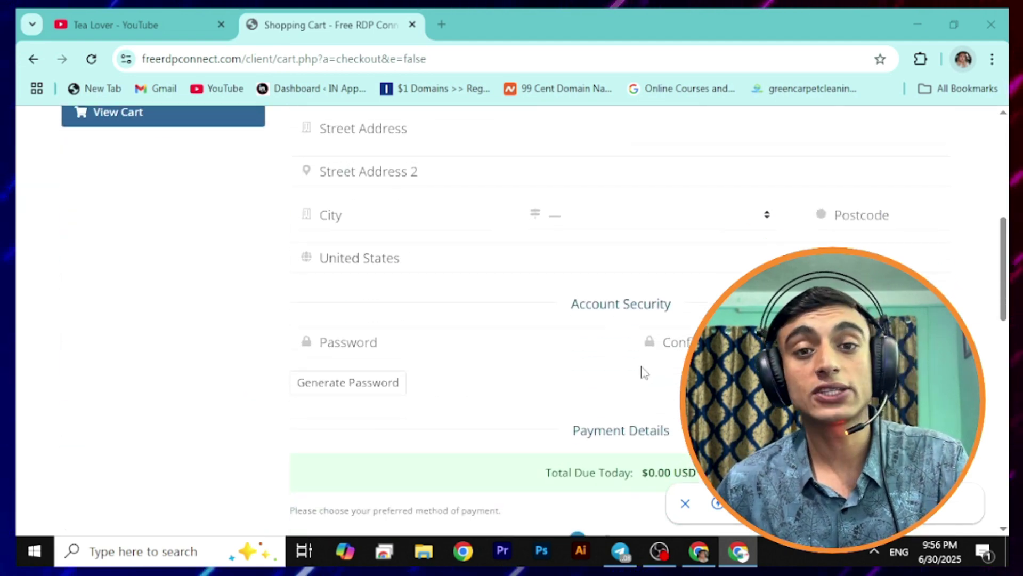
scroll(588, 327, "down", 1)
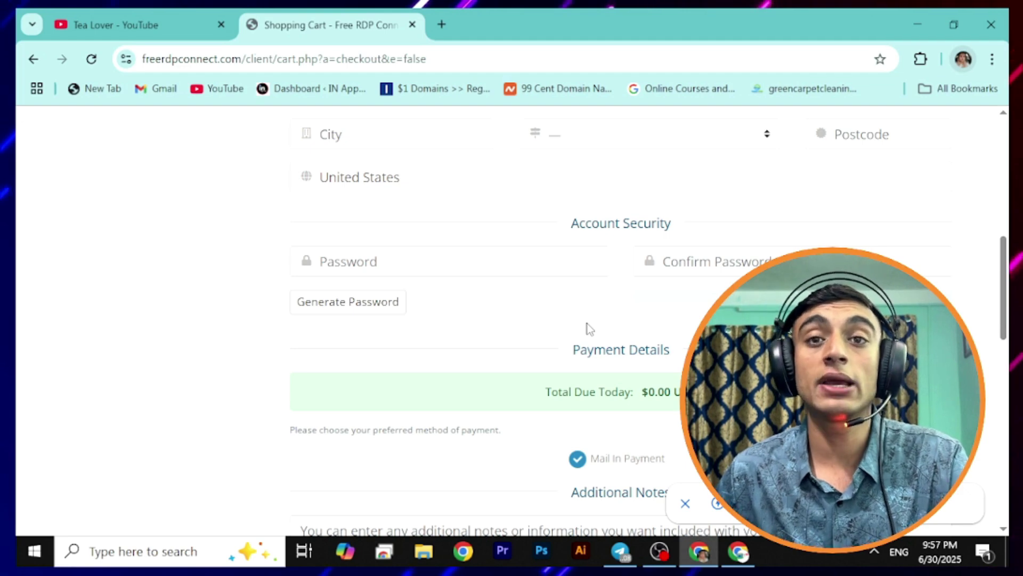
scroll(684, 332, "up", 10)
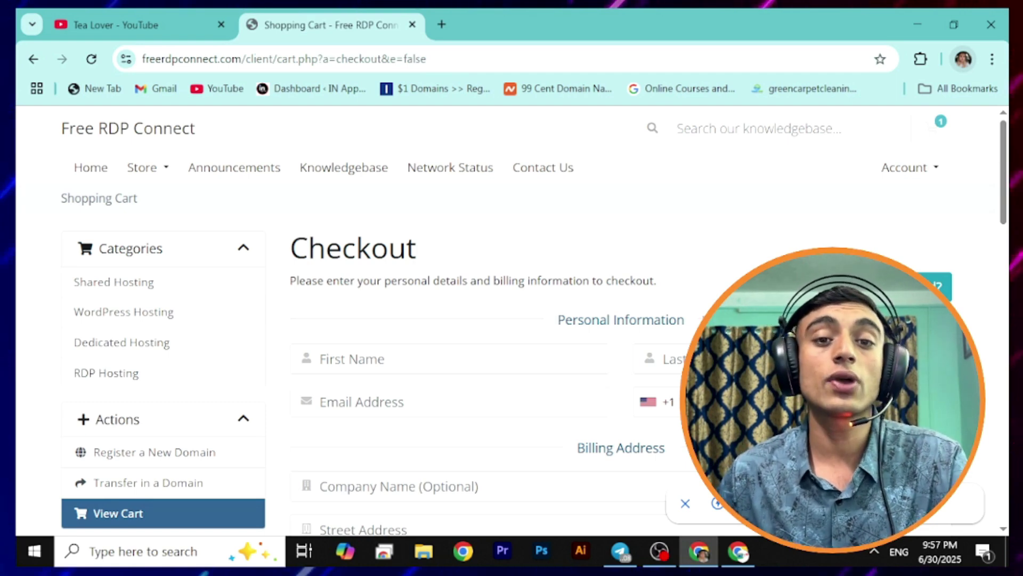
scroll(512, 320, "down", 10)
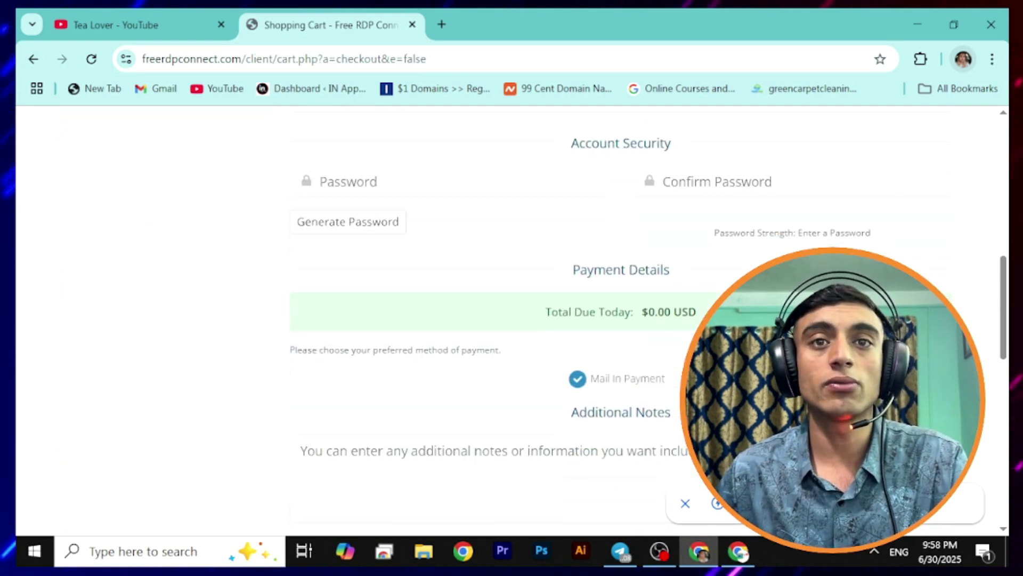
scroll(544, 201, "up", 3)
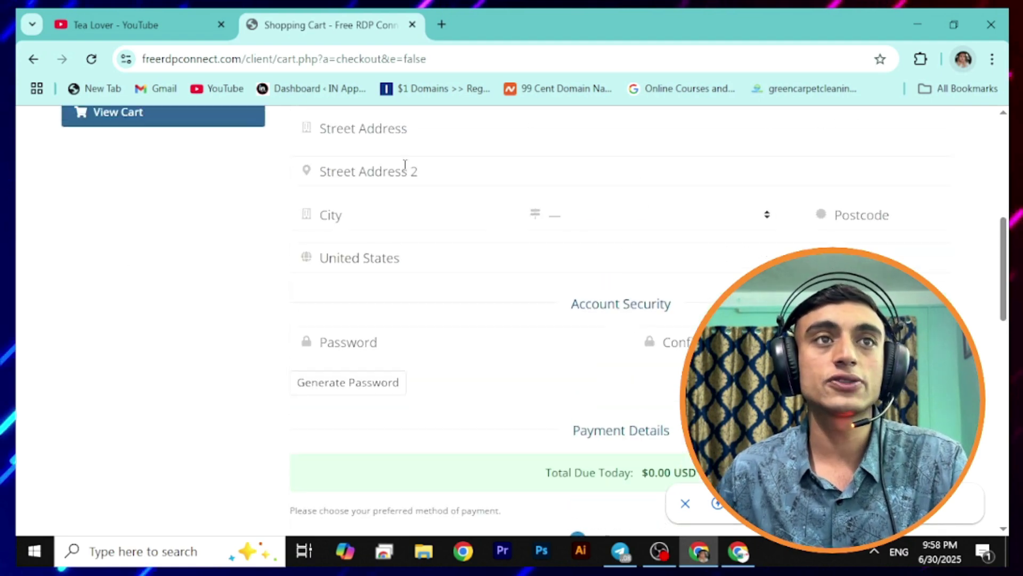
scroll(554, 286, "down", 10)
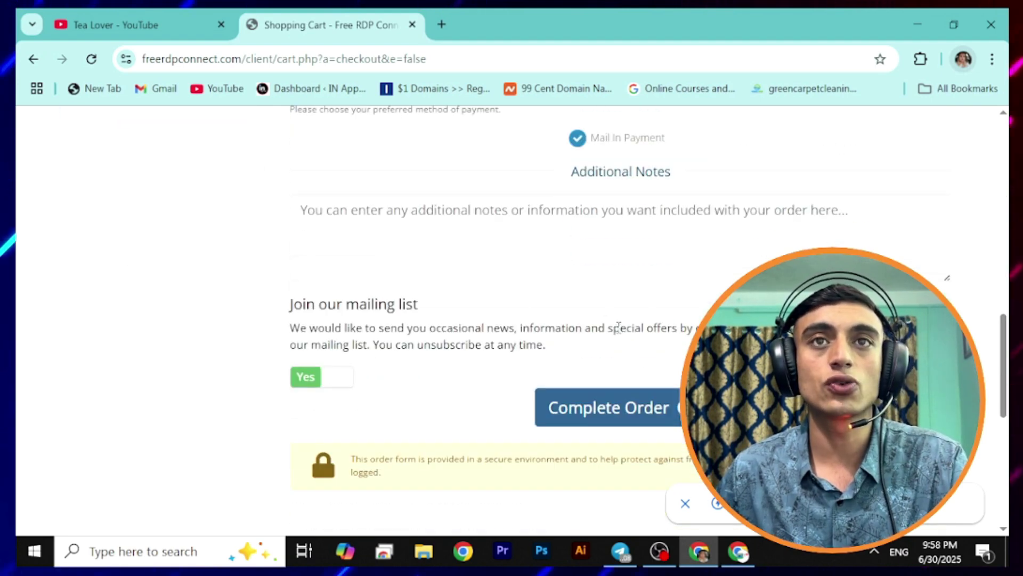
Step: Complete the order, dismiss the save-password prompt and highlight the order number
left_click(587, 406)
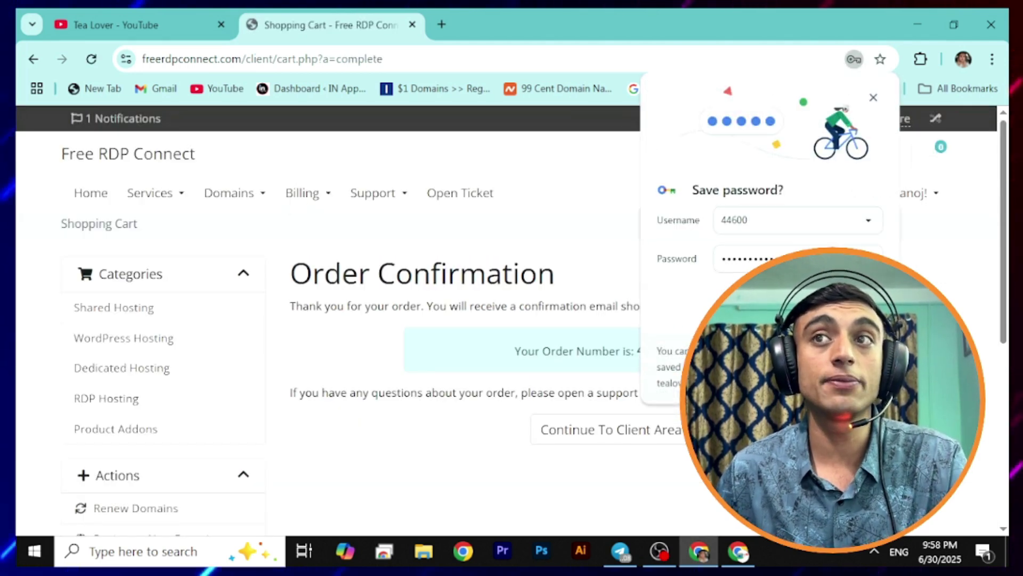
left_click(659, 339)
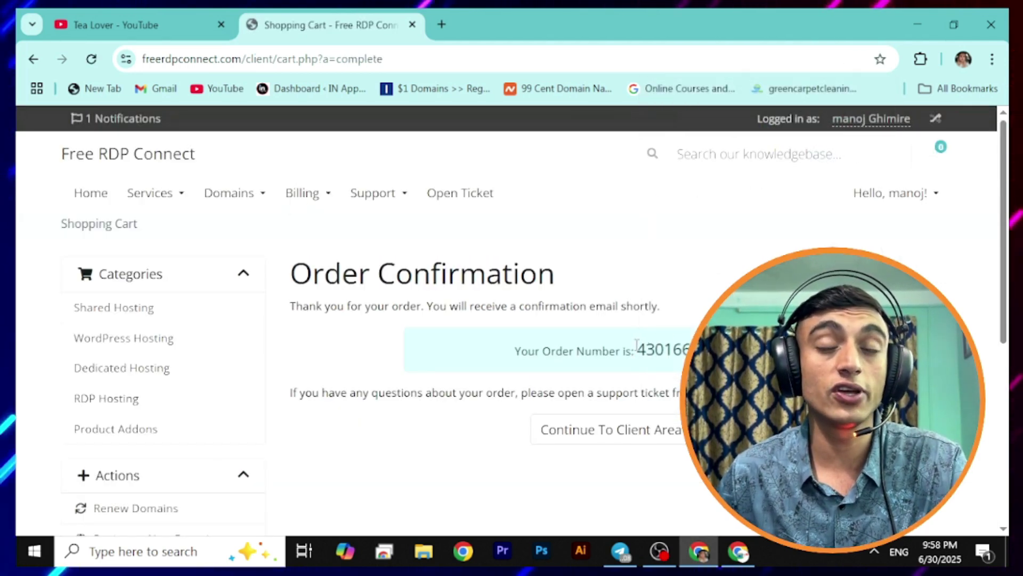
double_click(660, 344)
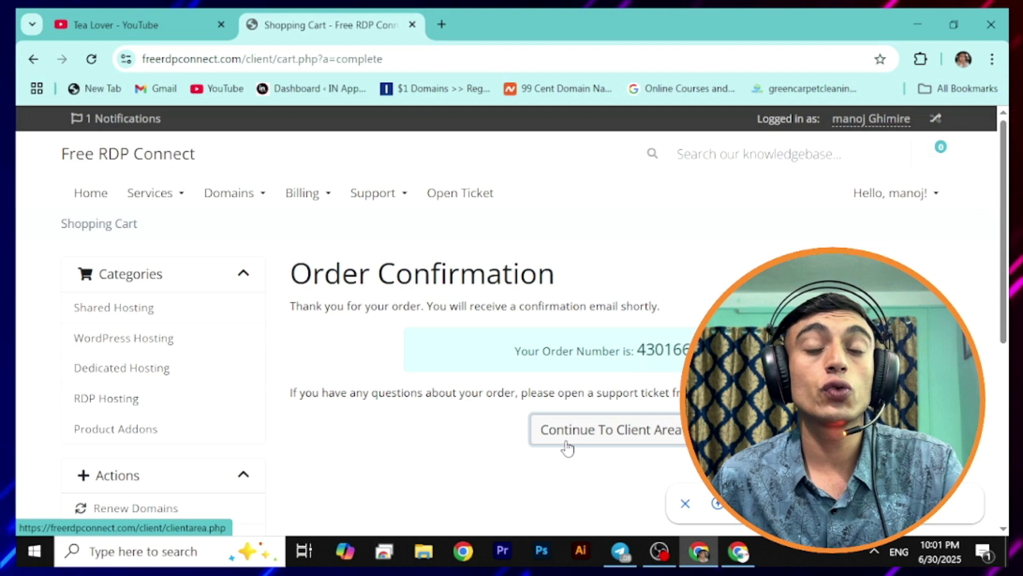
Step: Open the VPS Trial Server under Services and check its hostname and chaaigpt.com nameservers
left_click(567, 446)
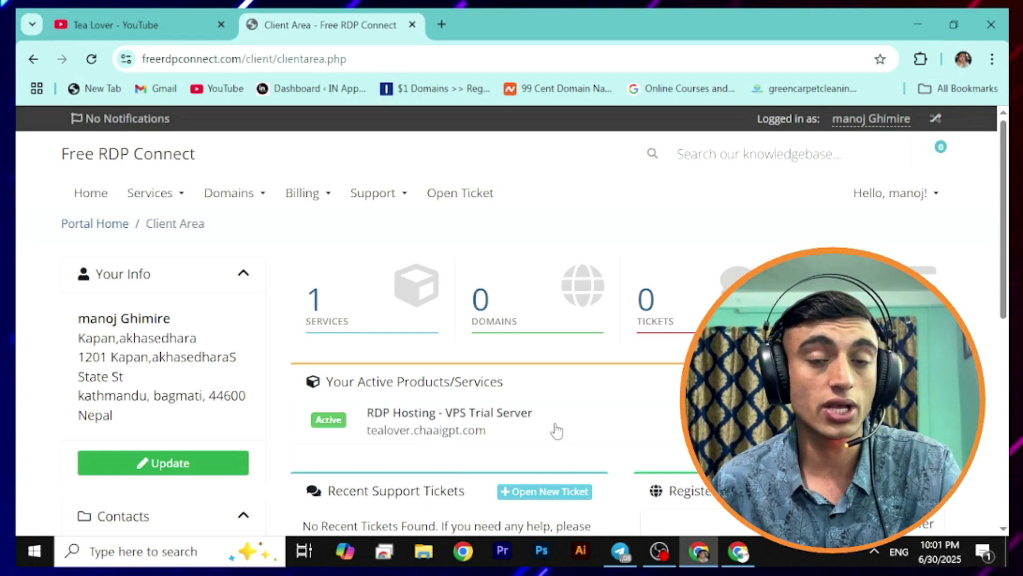
left_click(365, 287)
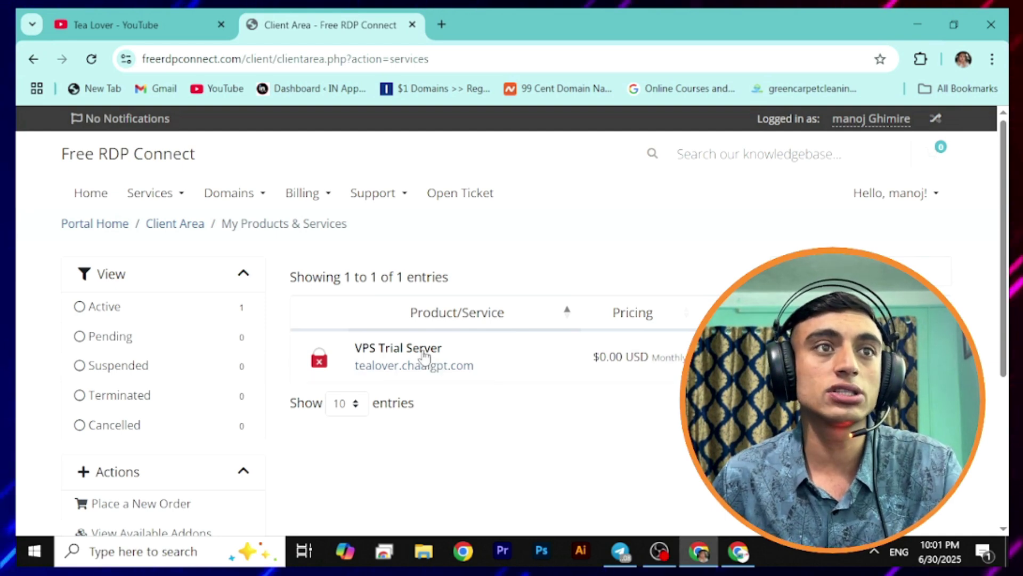
scroll(616, 320, "down", 2)
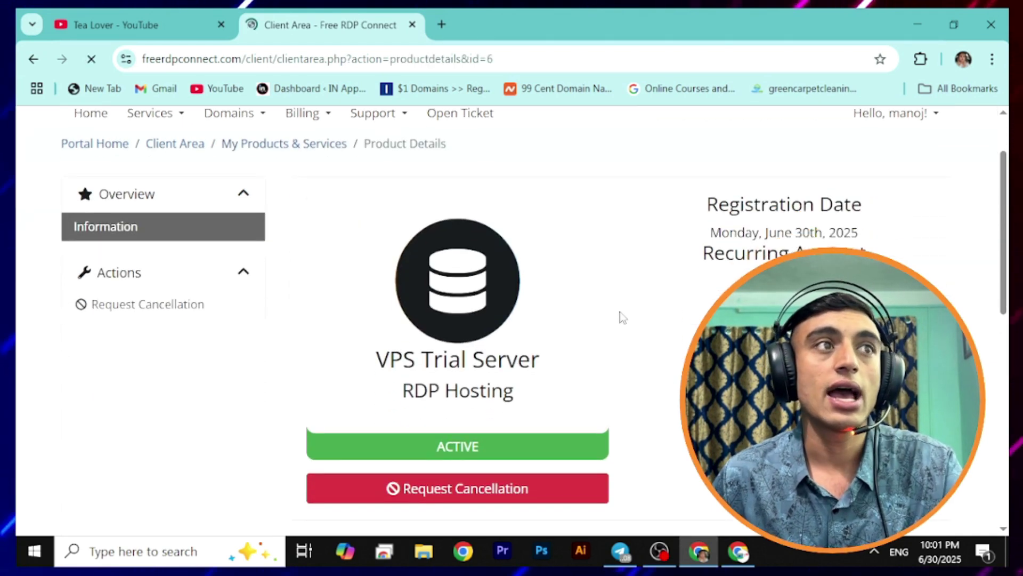
scroll(618, 317, "down", 6)
scroll(496, 285, "up", 2)
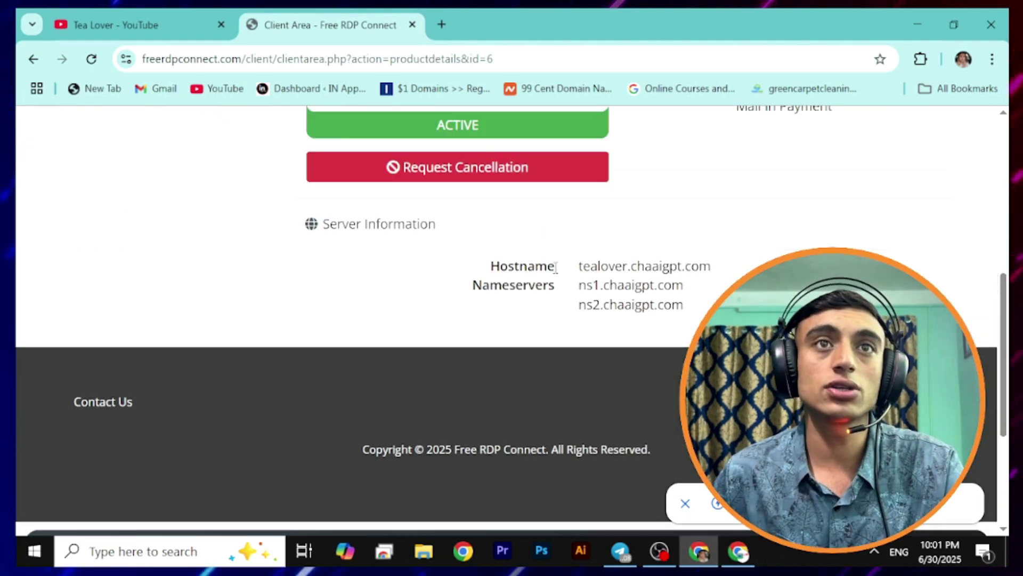
double_click(673, 266)
double_click(635, 288)
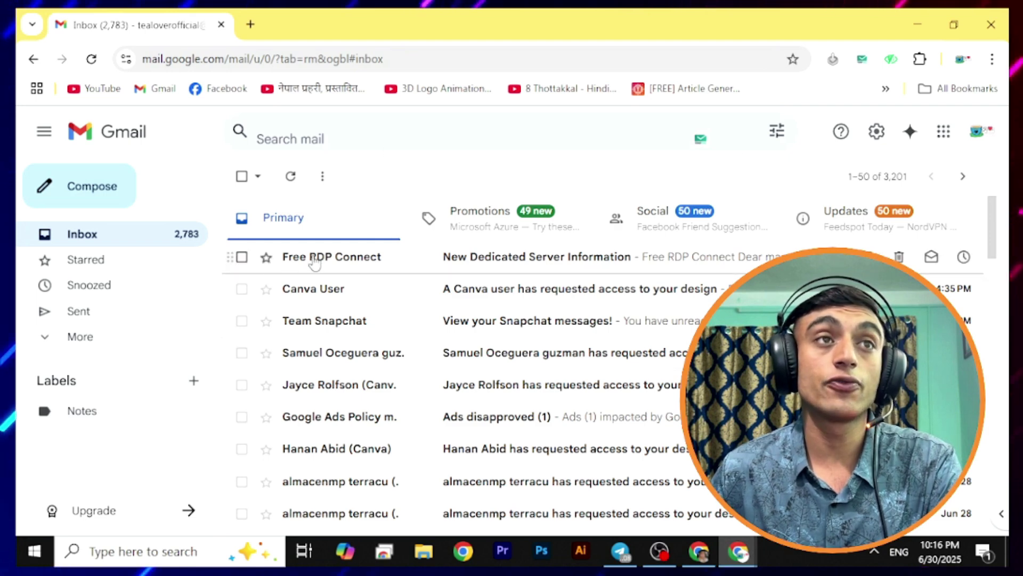
Step: Open the New Dedicated Server Information email and copy the main IP 192.168.1.64
mouse_move(316, 262)
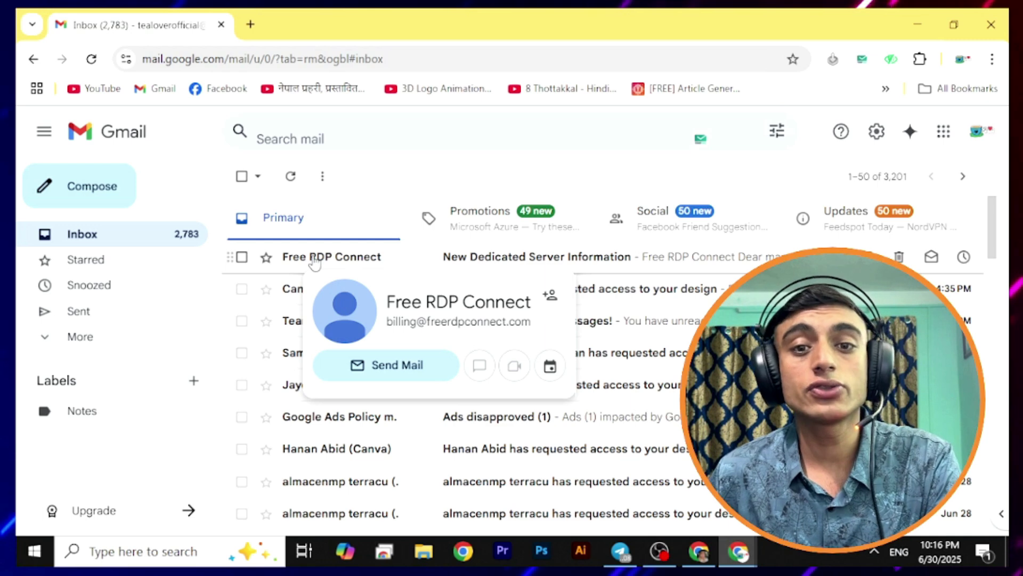
left_click(543, 257)
scroll(551, 256, "down", 5)
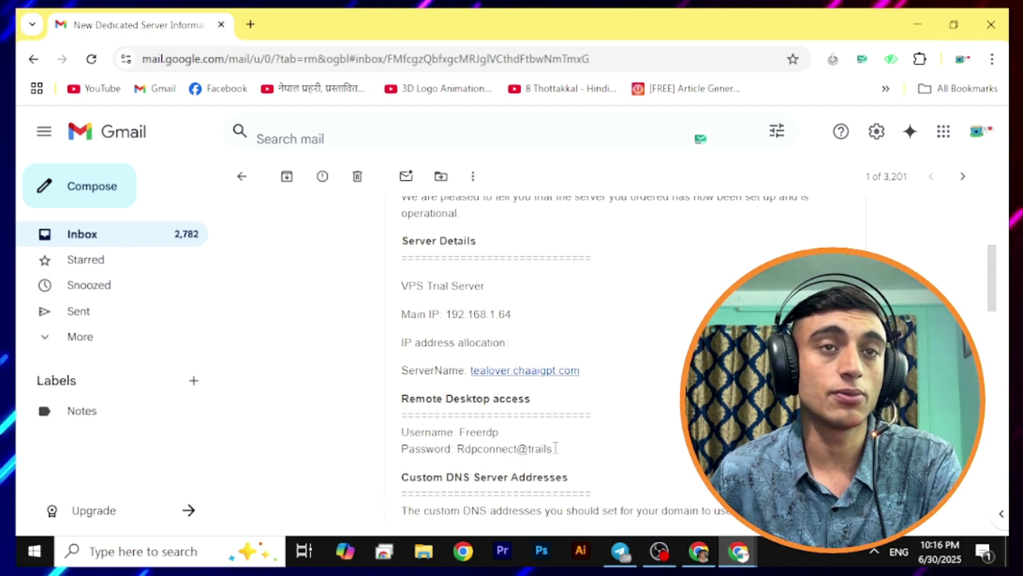
scroll(575, 431, "up", 2)
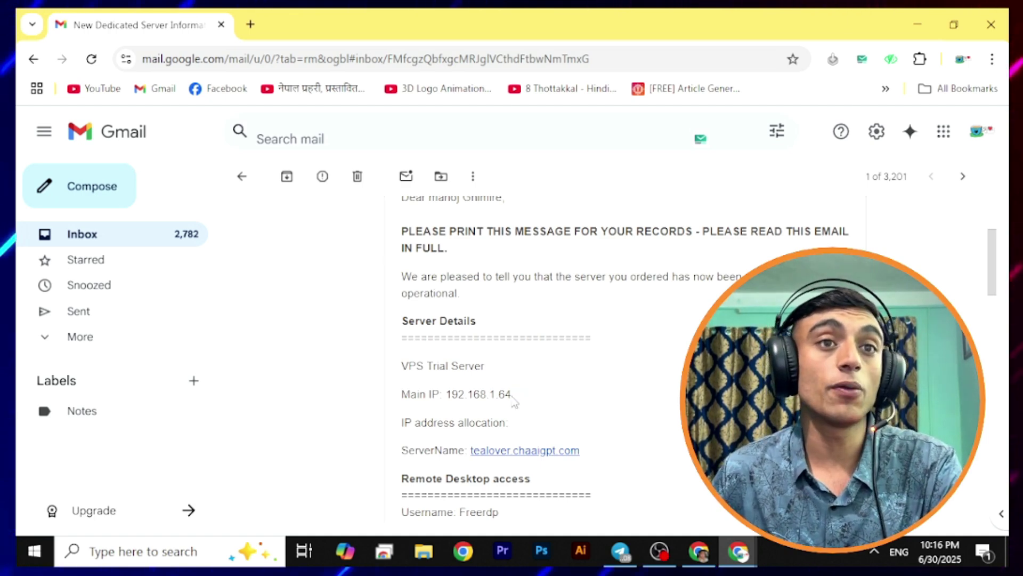
left_click_drag(520, 398, 459, 394)
right_click(448, 394)
left_click(476, 220)
Step: Launch Remote Desktop Connection and check the computer 192.168.1.64 and the emailed user name
left_click(154, 560)
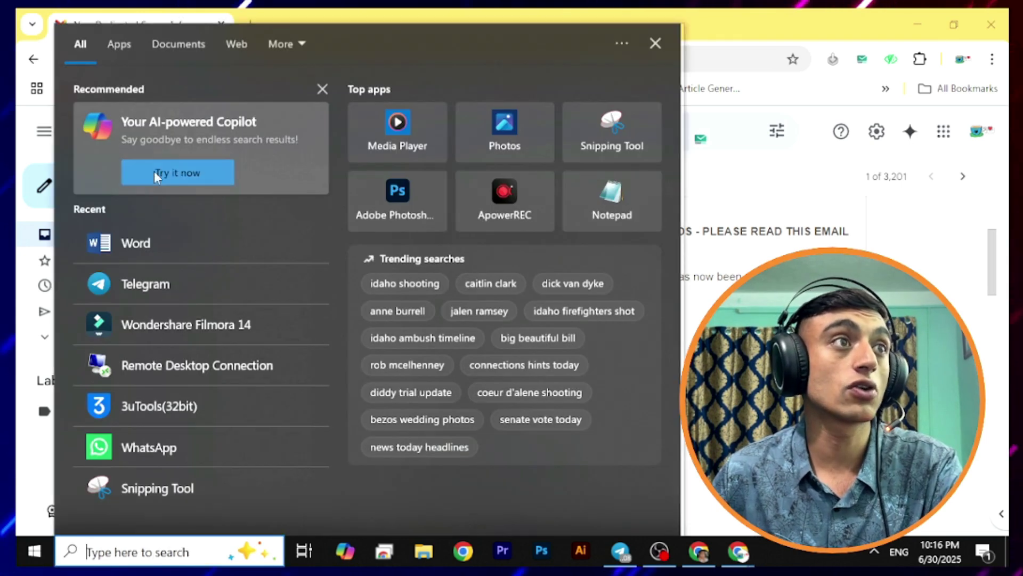
left_click(175, 366)
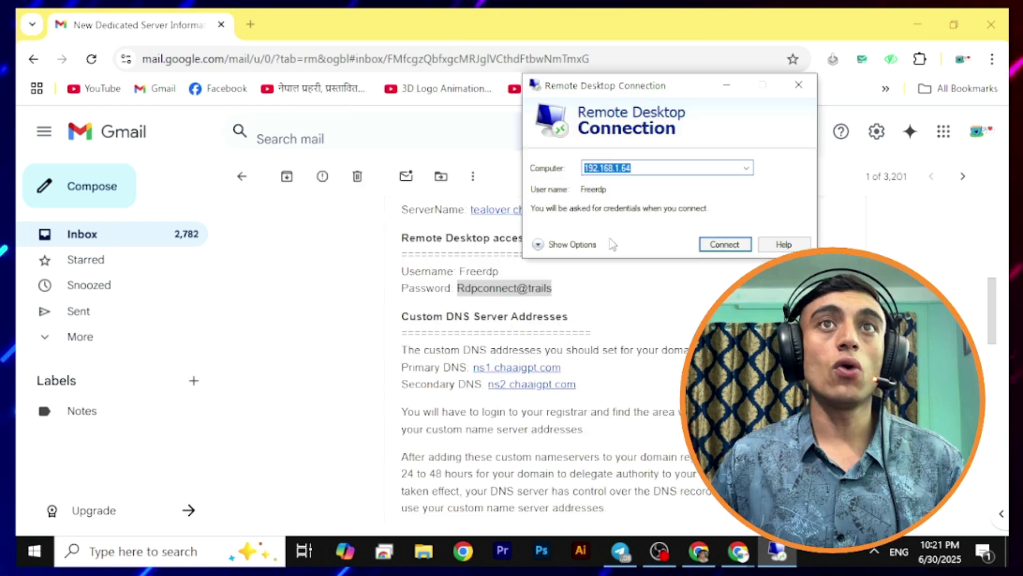
left_click(580, 245)
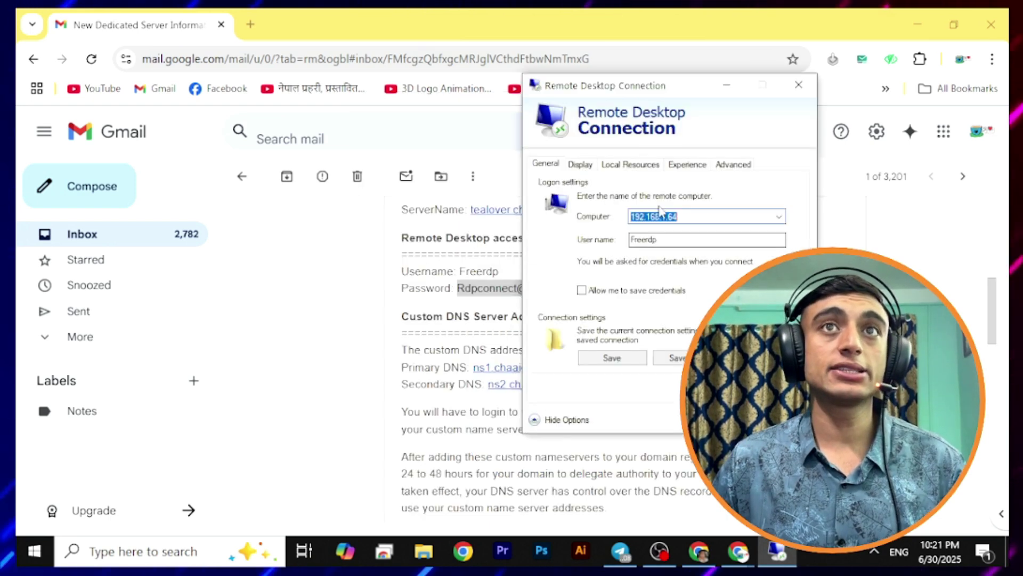
left_click(653, 240)
double_click(654, 240)
key("shift+Tab")
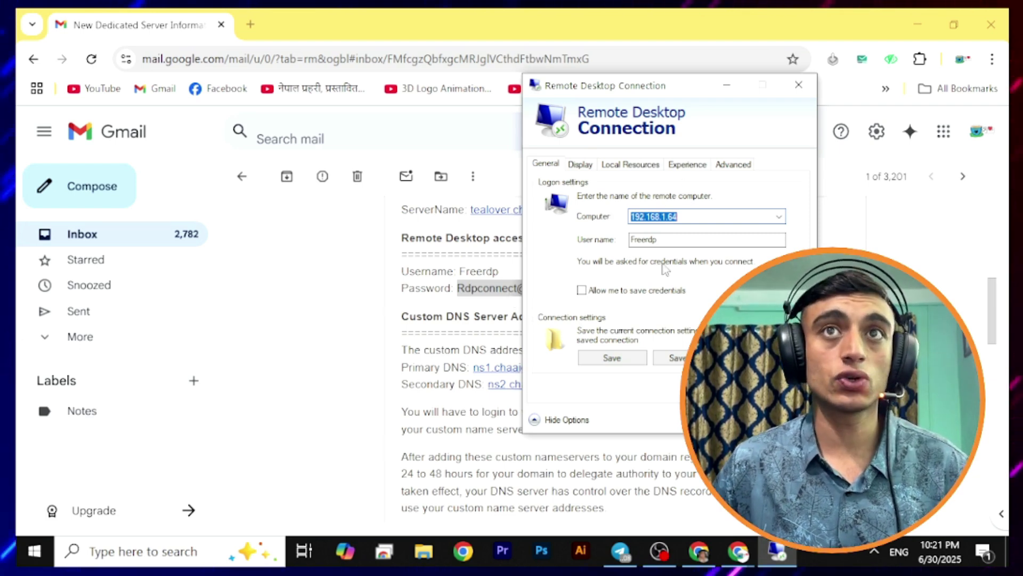
Step: Copy the server password from the Gmail message, then start connecting to 192.168.1.64
right_click(480, 288)
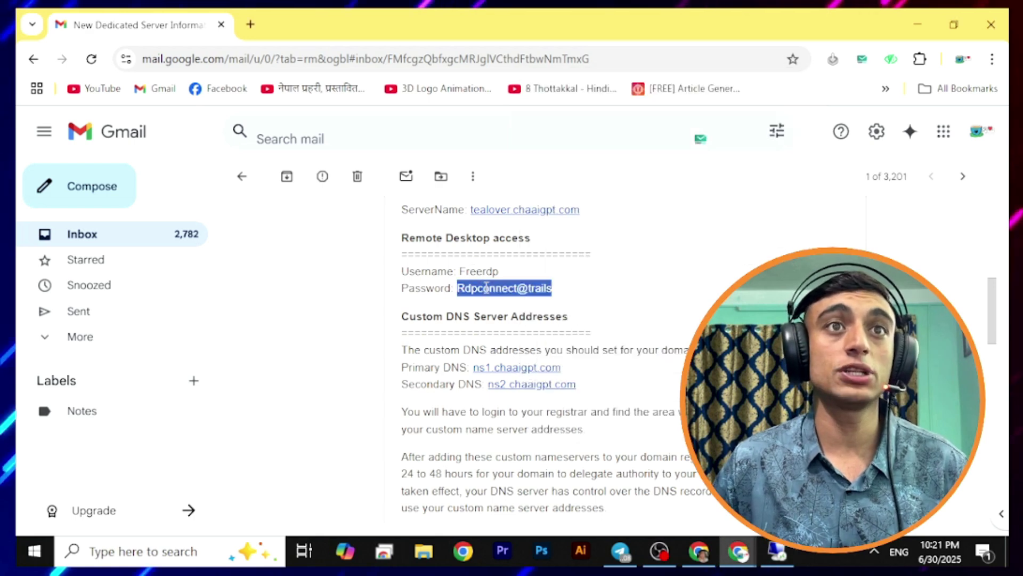
left_click(532, 314)
key("alt+Tab")
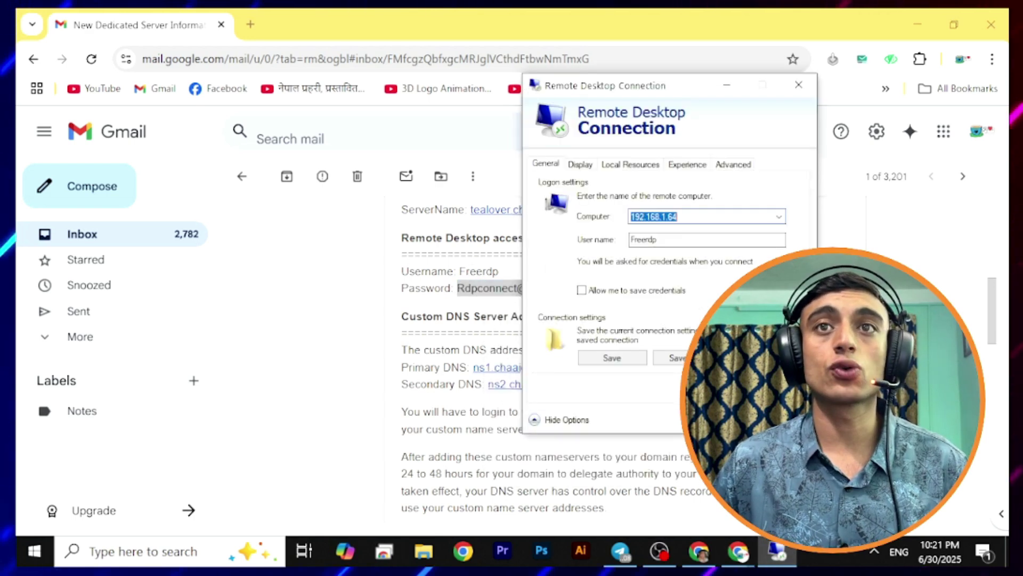
key("Return")
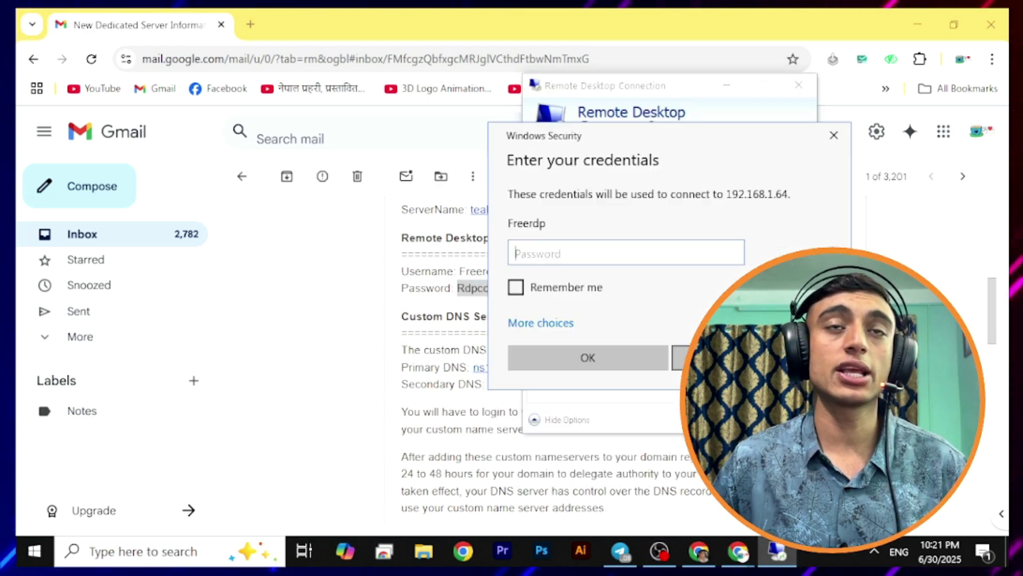
Step: Paste the emailed password into the Windows Security prompt and accept the certificate warning
right_click(615, 251)
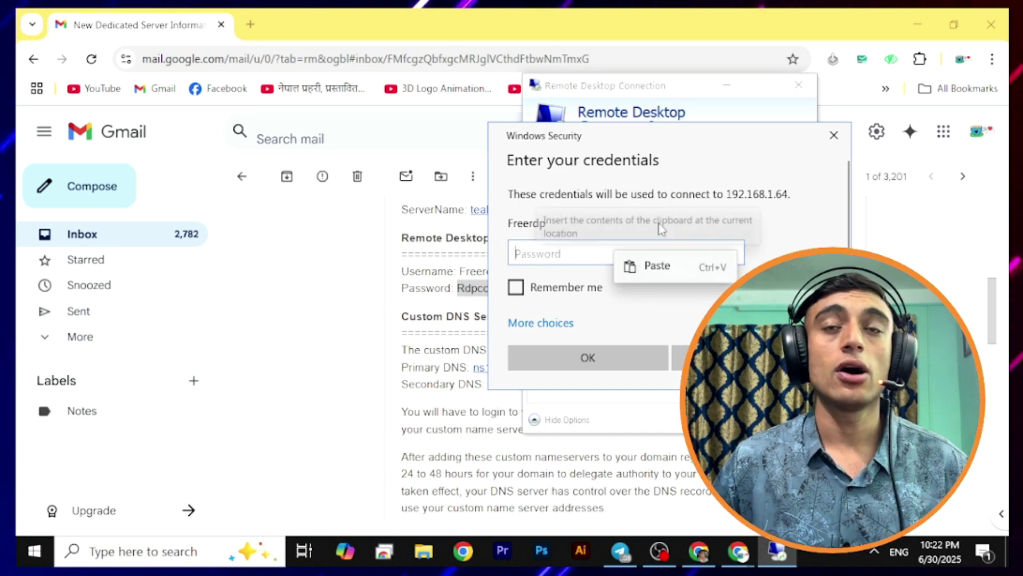
left_click(657, 266)
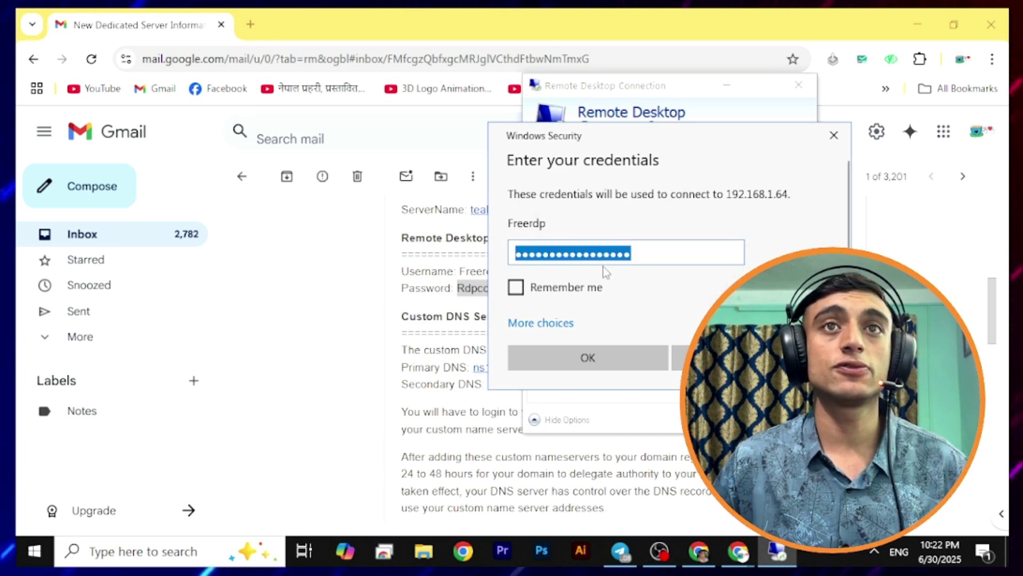
left_click(588, 357)
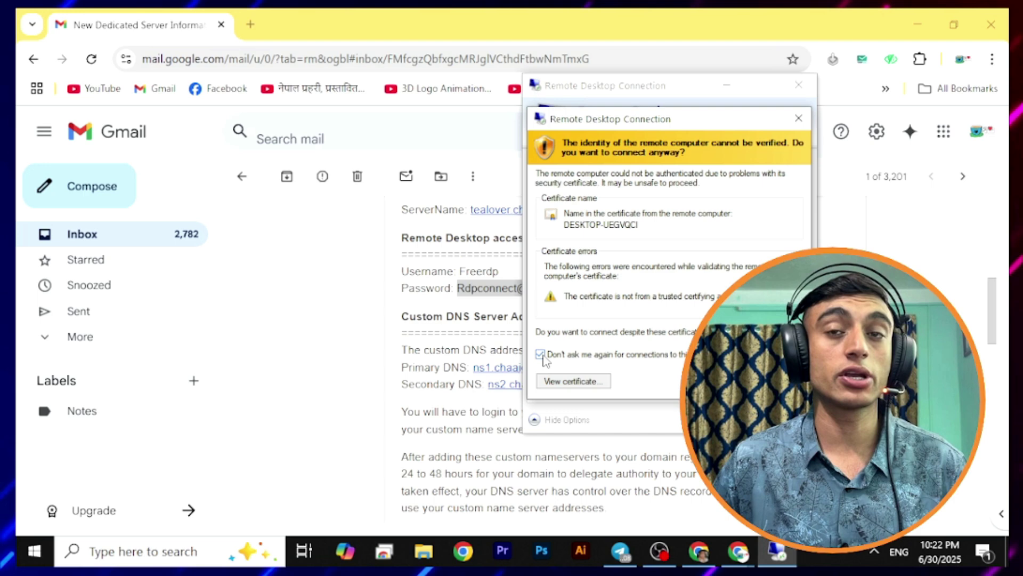
key("Return")
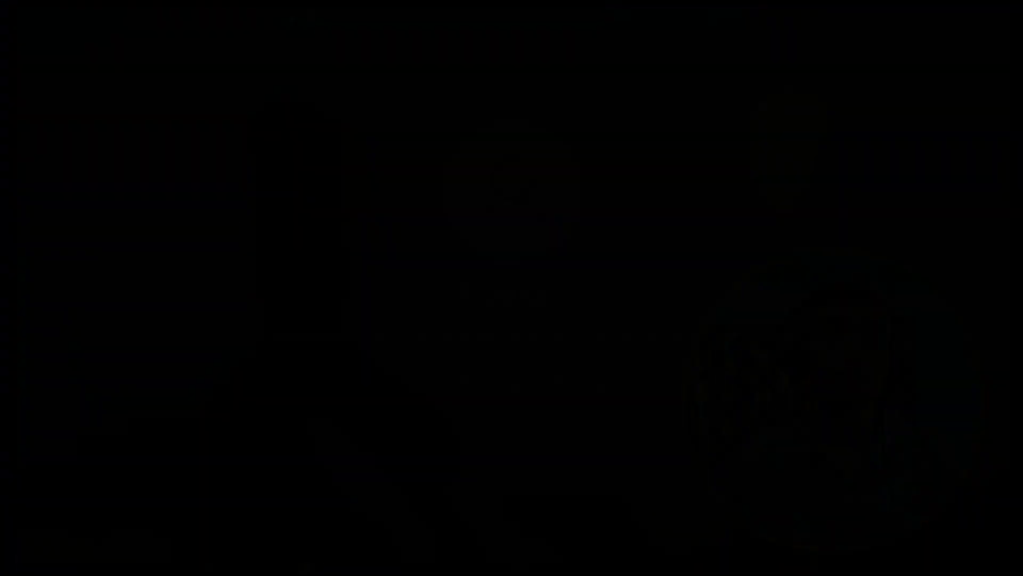
Step: Confirm signing in as Freerdp, disconnecting the other signed-in user
left_click(474, 377)
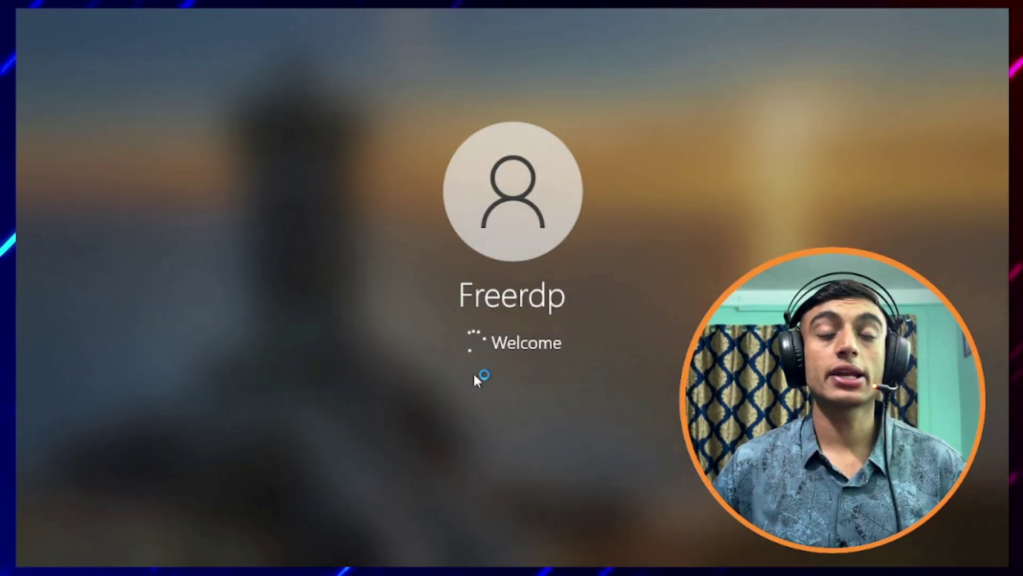